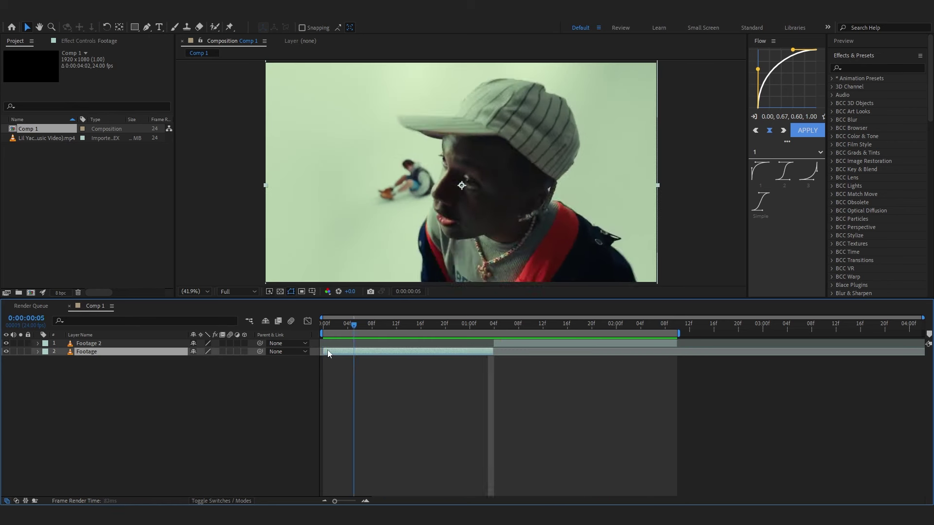
- Stop the preview and select the Footage layer at frame 0:00:01:03
key("space")
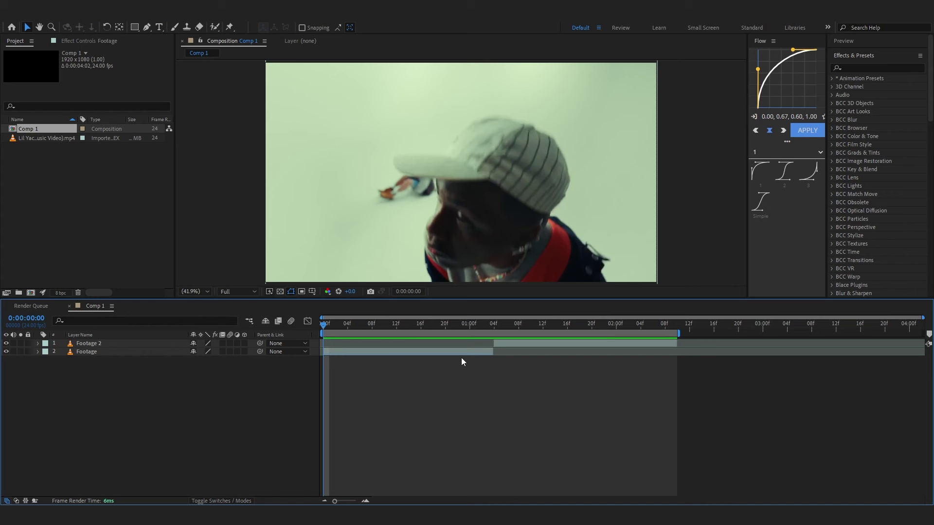
left_click(487, 353)
left_click(489, 323)
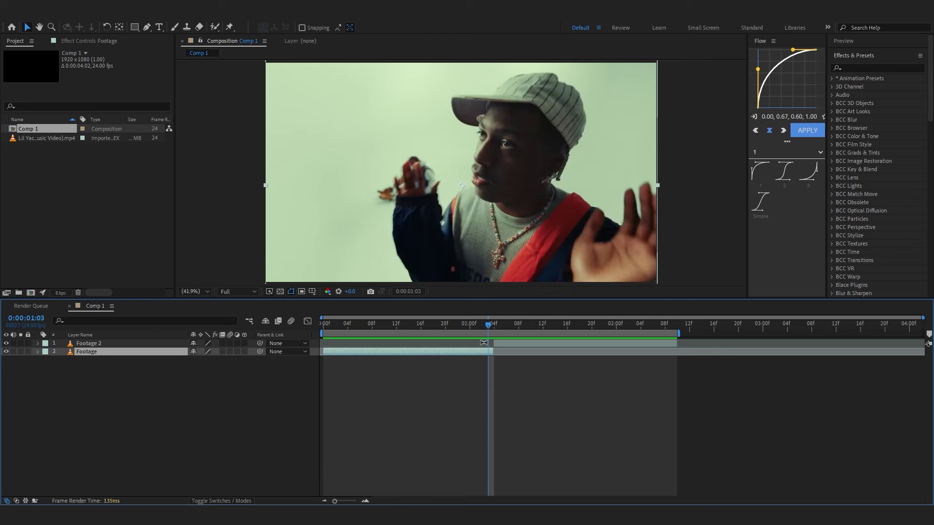
key("equal")
key("equal")
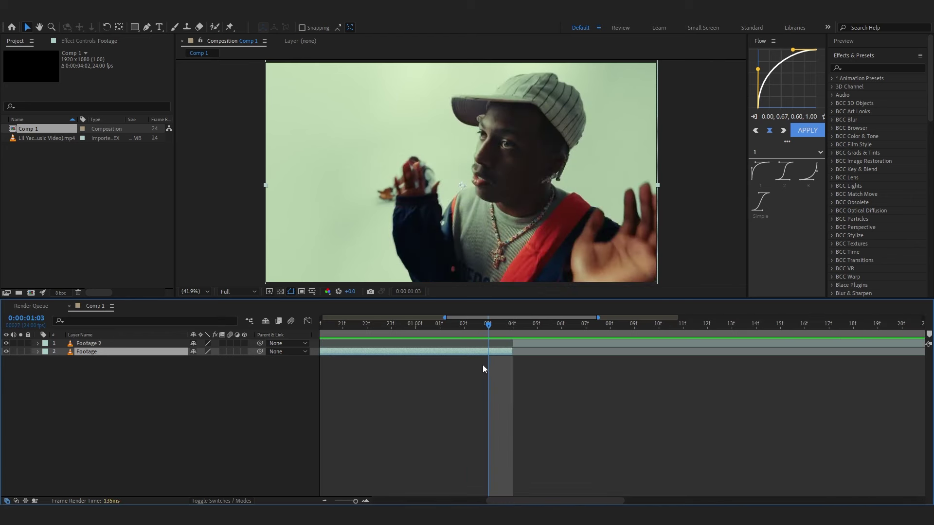
- Save the current frame as '1' in the AI TRANSITION folder
key("ctrl+alt+s")
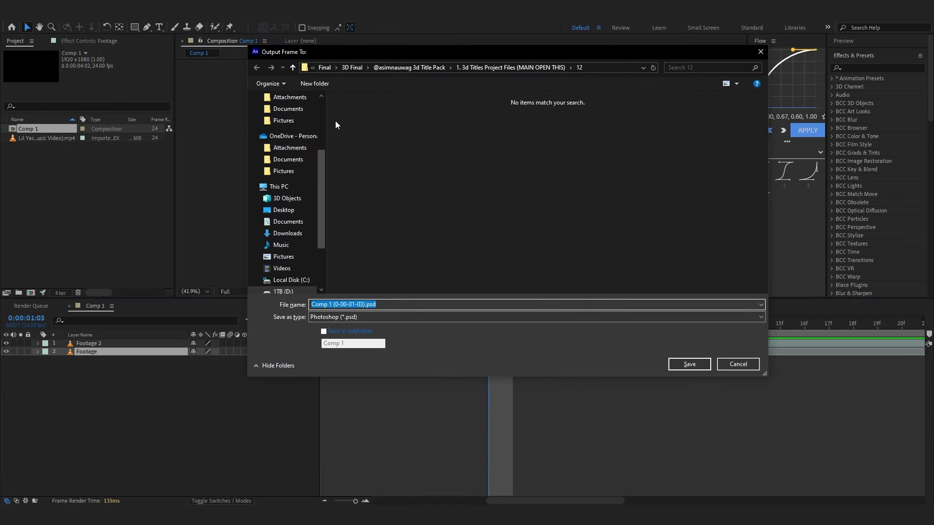
scroll(287, 194, "up", 3)
scroll(285, 243, "down", 4)
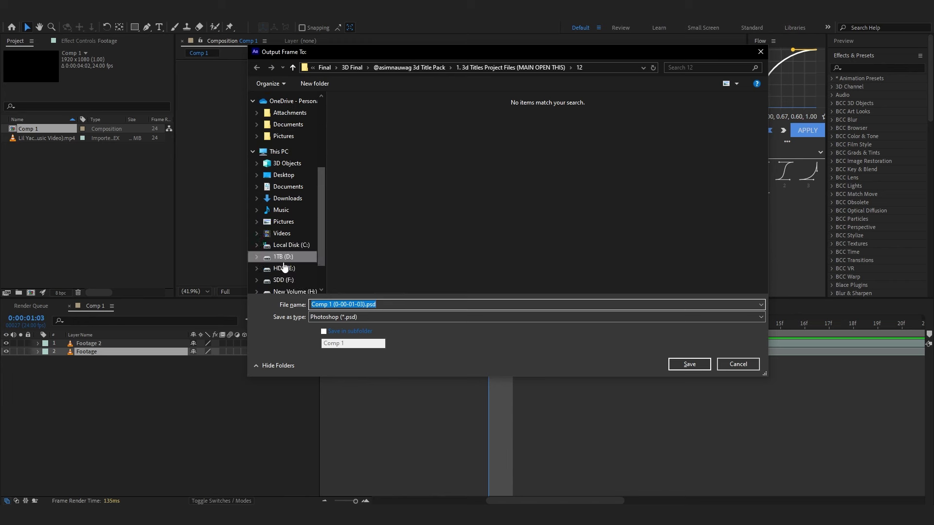
left_click(283, 280)
type("1")
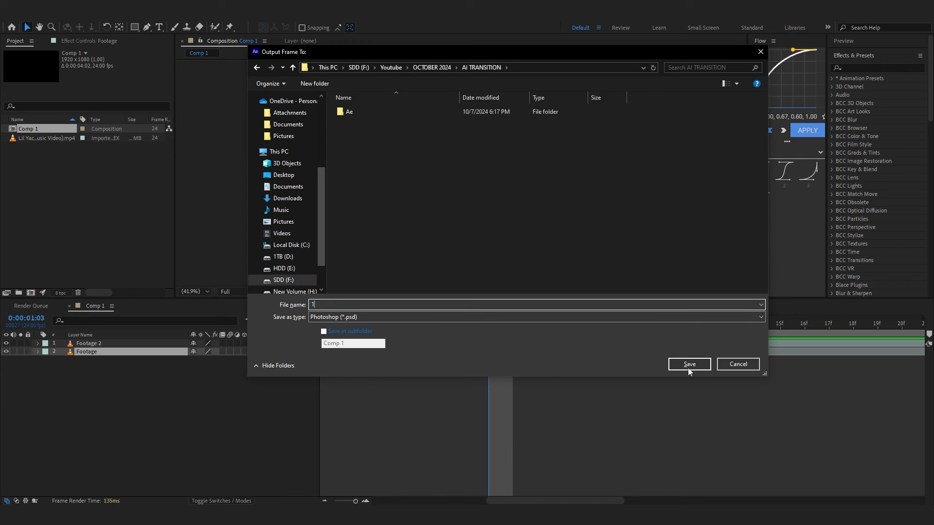
left_click(686, 367)
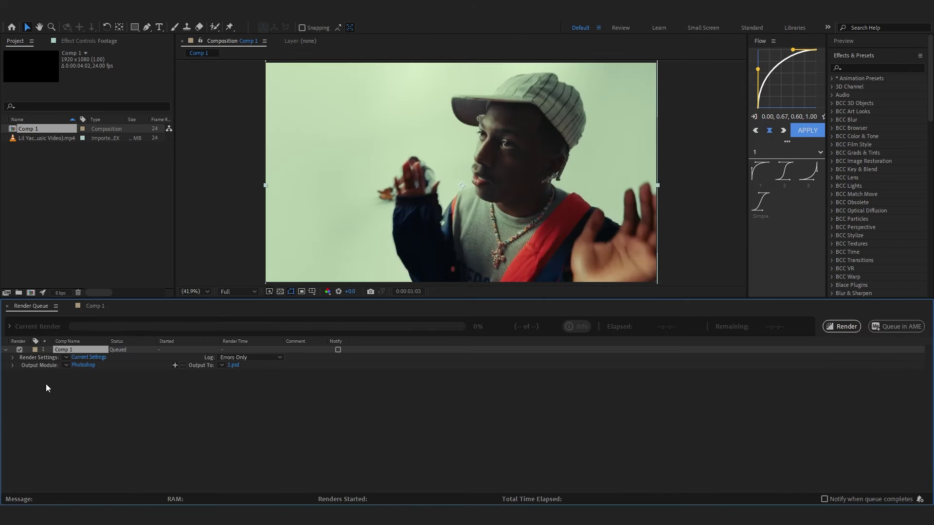
- Set the still's output format to JPEG Sequence and render 1.jpg
left_click(83, 365)
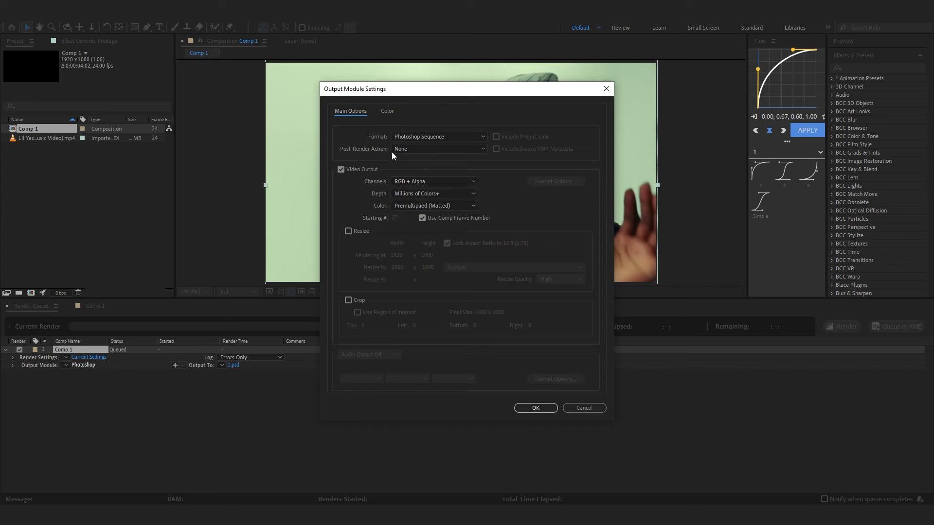
left_click(403, 137)
left_click(399, 201)
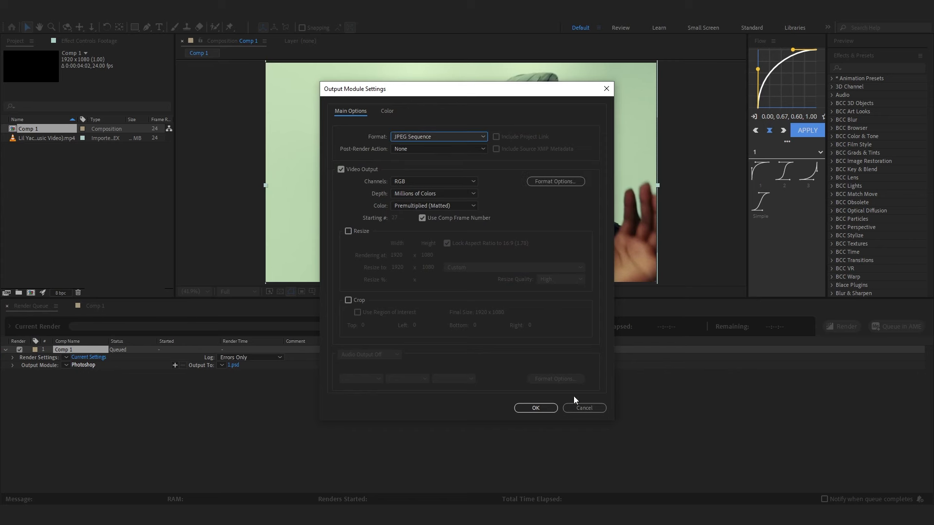
left_click(520, 409)
left_click(846, 327)
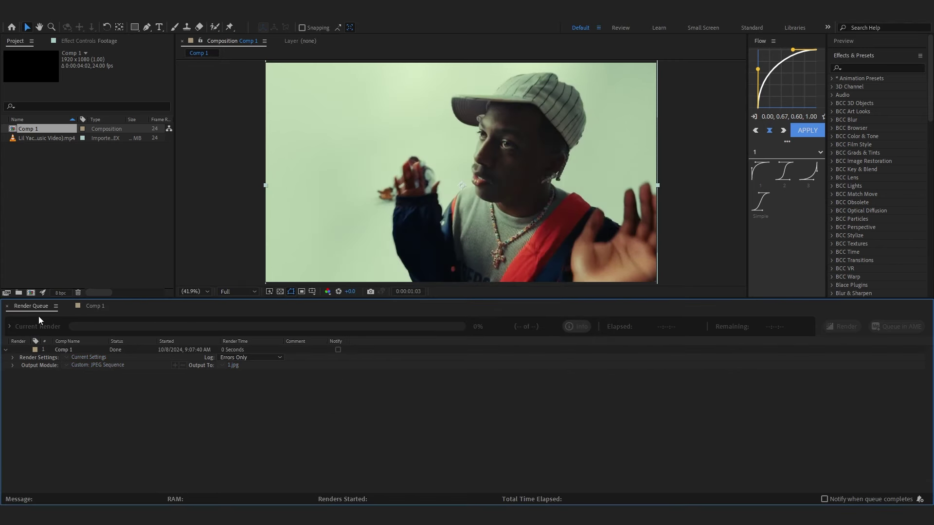
left_click(115, 306)
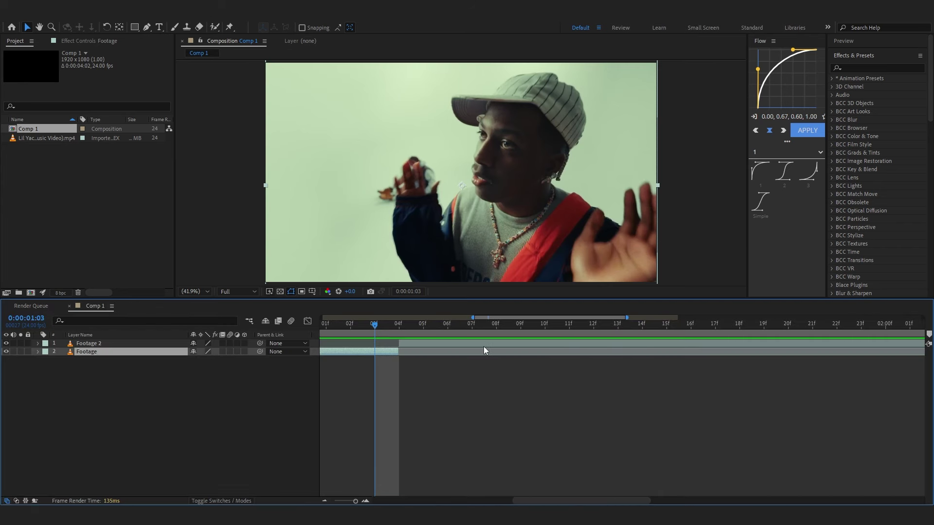
- Queue Footage 2's 0:00:01:04 frame as a still with JPEG Sequence output
left_click(397, 328)
left_click(402, 345)
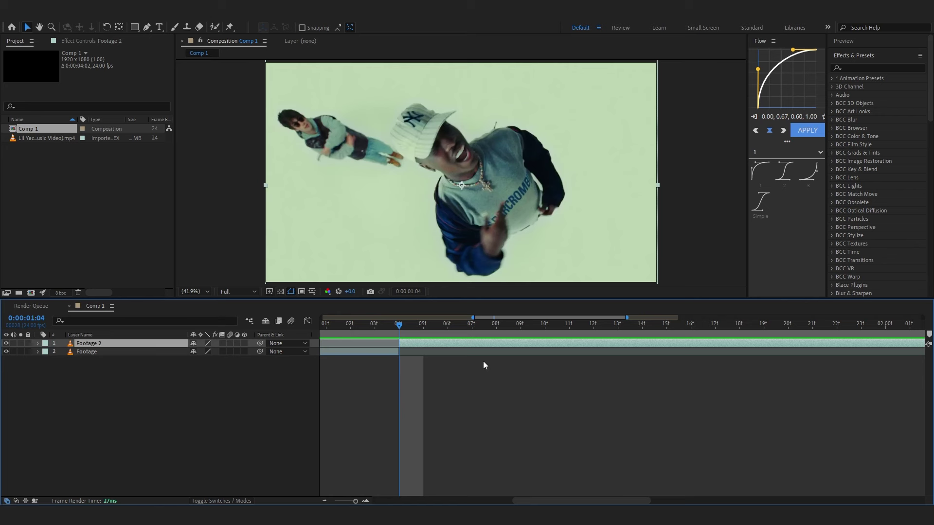
key("ctrl+m")
left_click(84, 388)
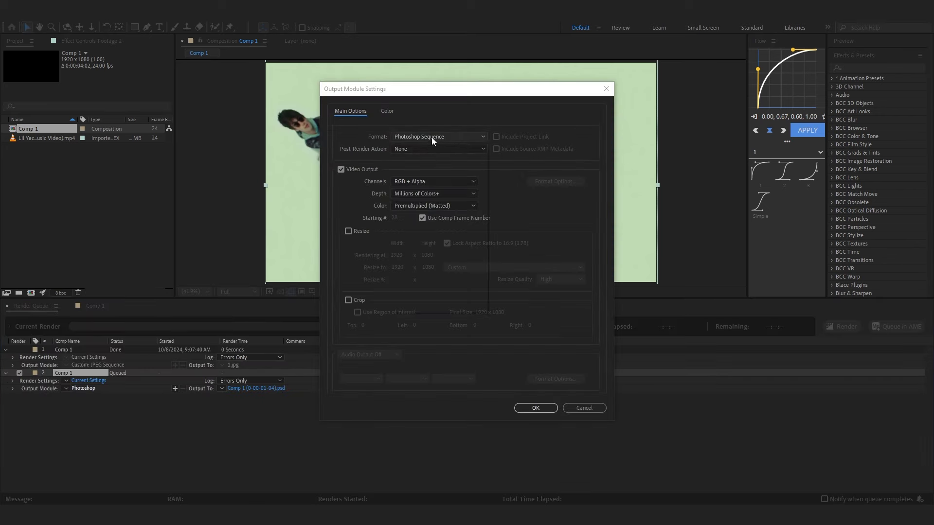
left_click(431, 137)
left_click(427, 192)
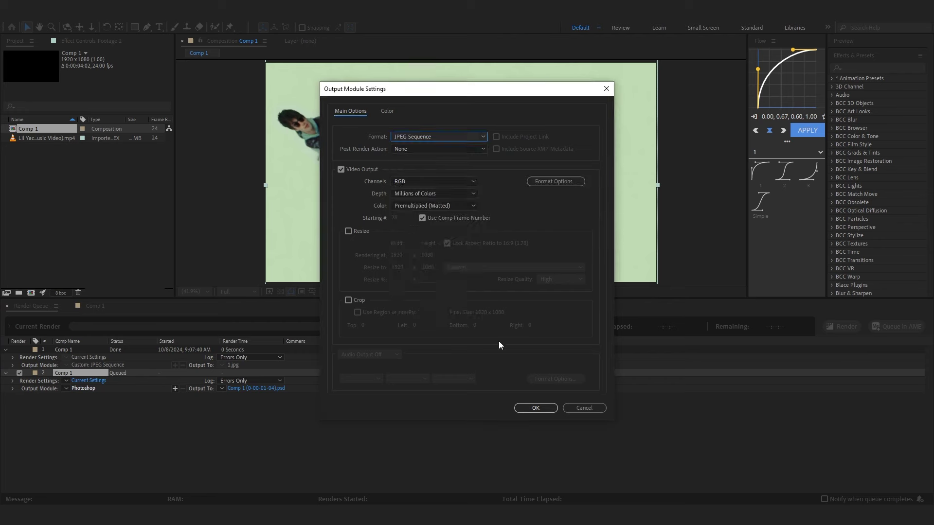
left_click(535, 408)
- Name the still '2' and render it to 2.jpg
left_click(258, 388)
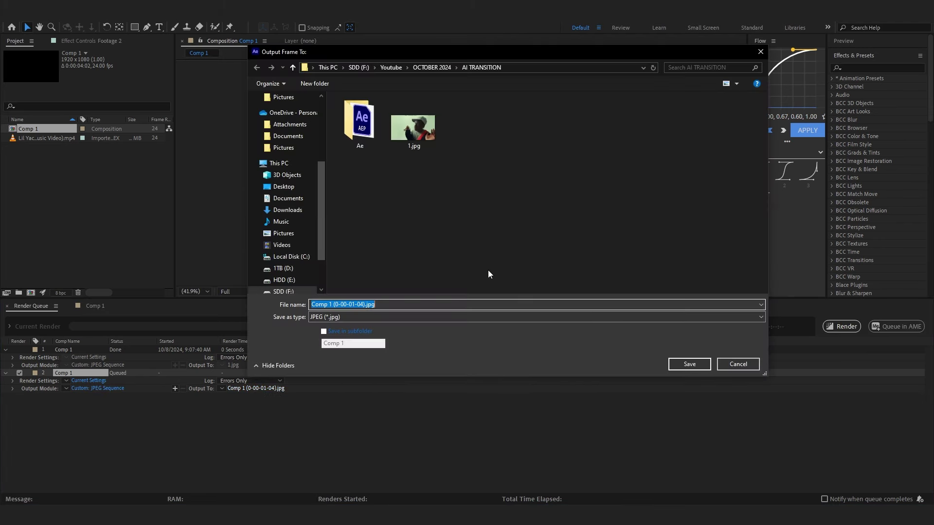
type("2")
left_click(683, 363)
left_click(841, 326)
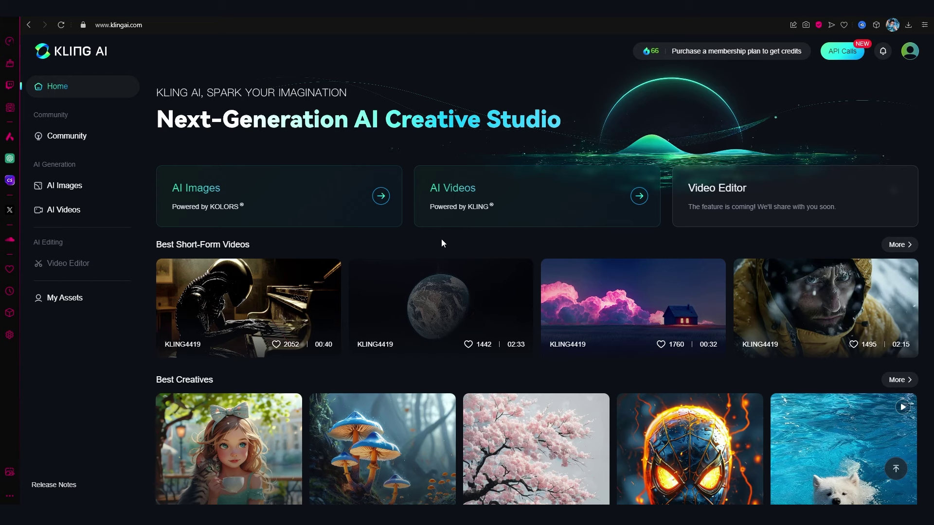
- Go to Kling AI's AI Videos page and switch to Image to Video
scroll(506, 194, "down", 15)
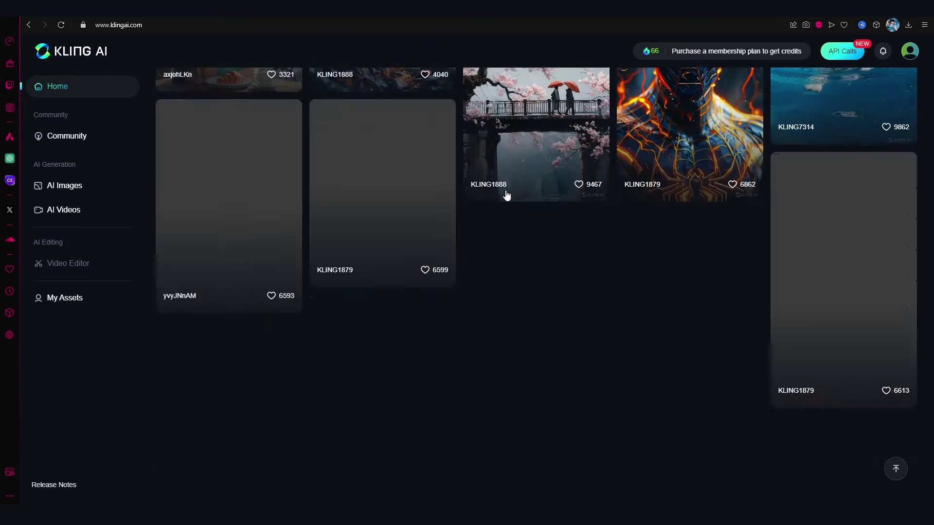
scroll(579, 225, "up", 15)
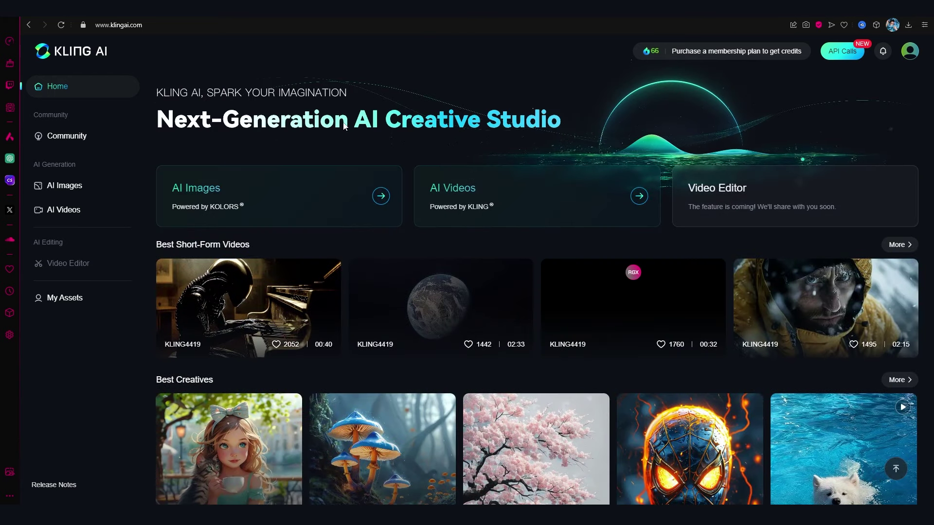
left_click(489, 200)
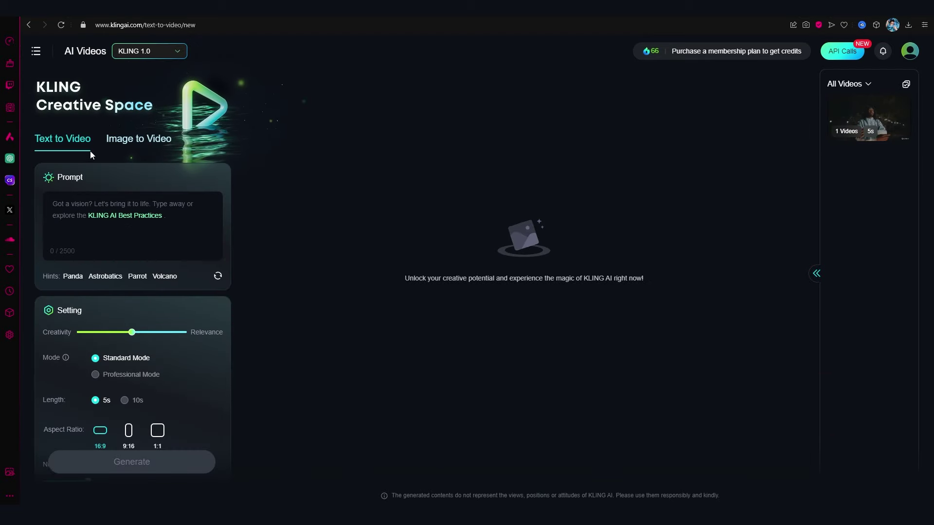
left_click(126, 140)
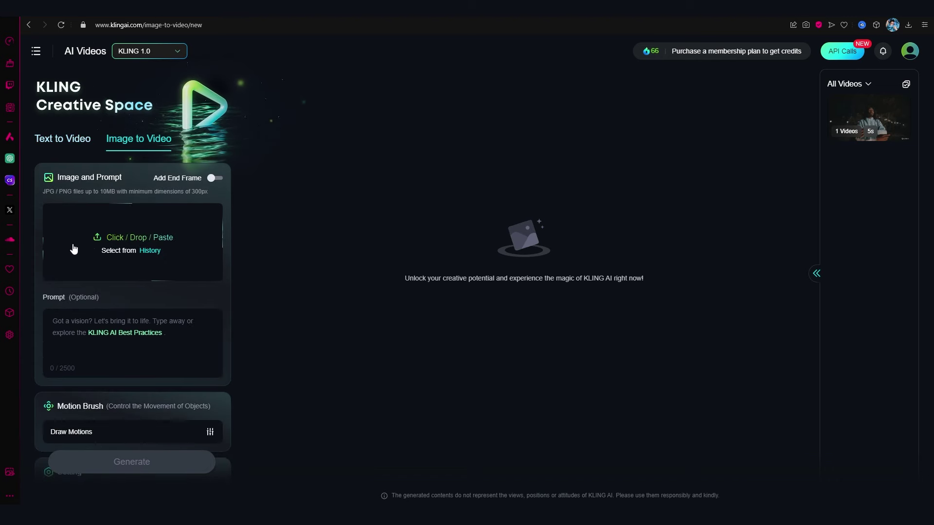
- Upload 1.jpg as the start frame and enable the end-frame option
key("alt+Tab")
left_click_drag(594, 247, 414, 179)
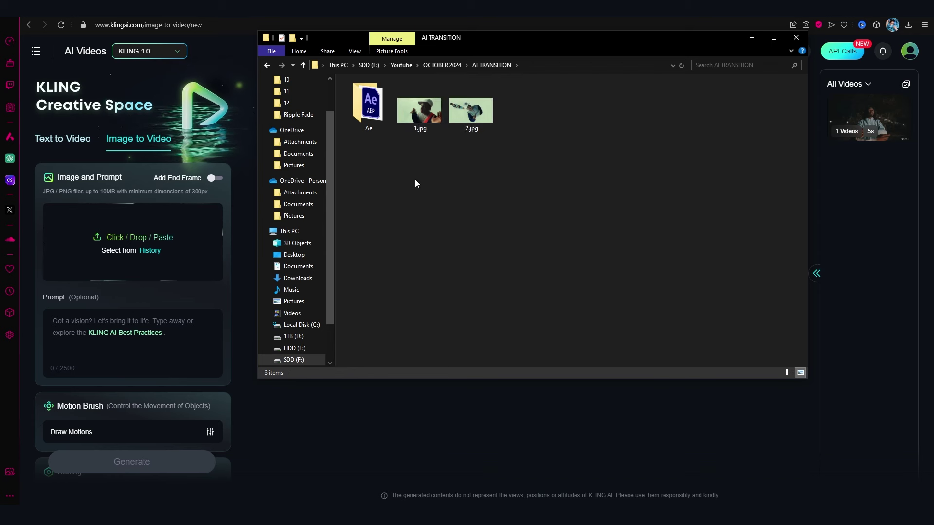
left_click_drag(418, 111, 154, 229)
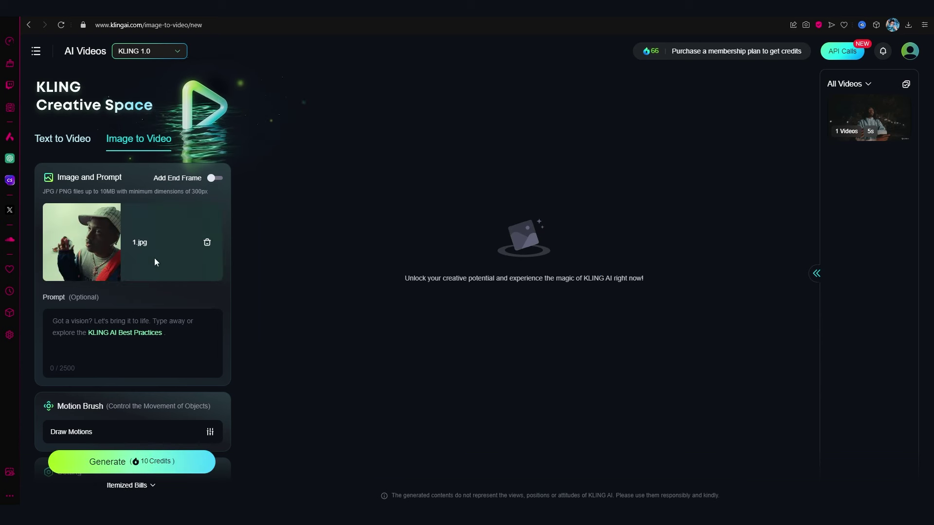
left_click(194, 183)
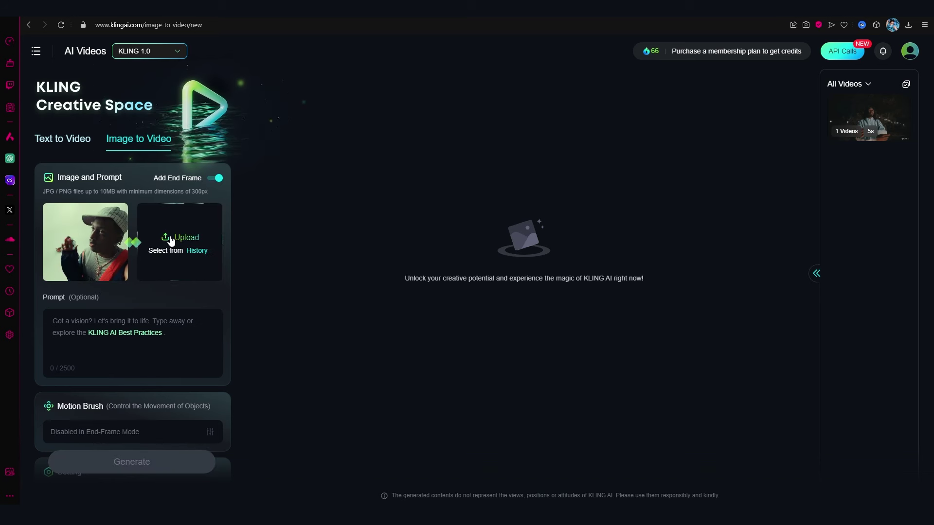
- Load 2.jpg from the AI TRANSITION folder as the end frame
key("alt+Tab")
left_click(460, 128)
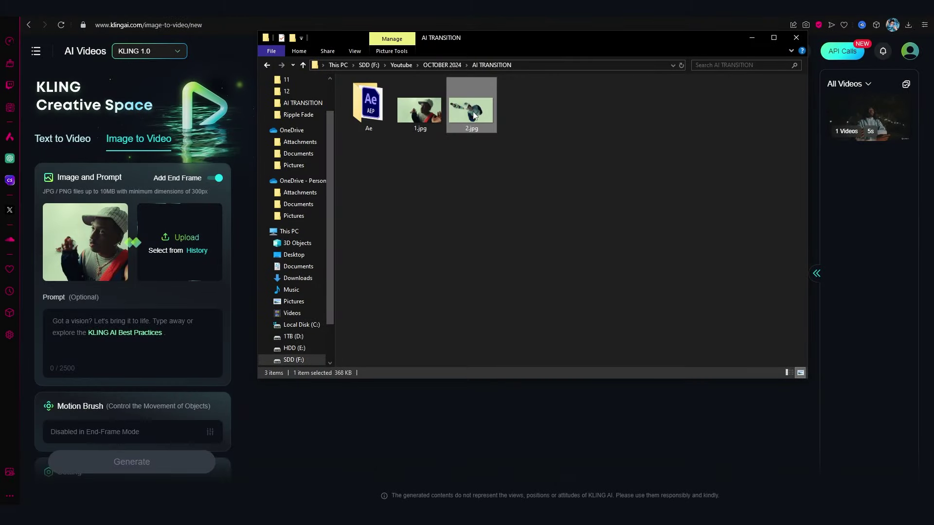
left_click_drag(473, 115, 223, 258)
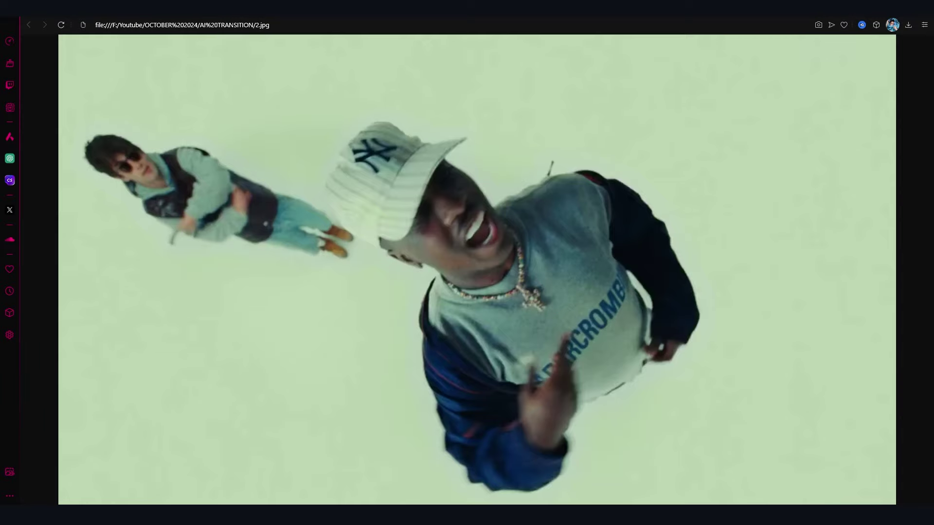
key("alt+Left")
left_click(181, 234)
left_click(236, 356)
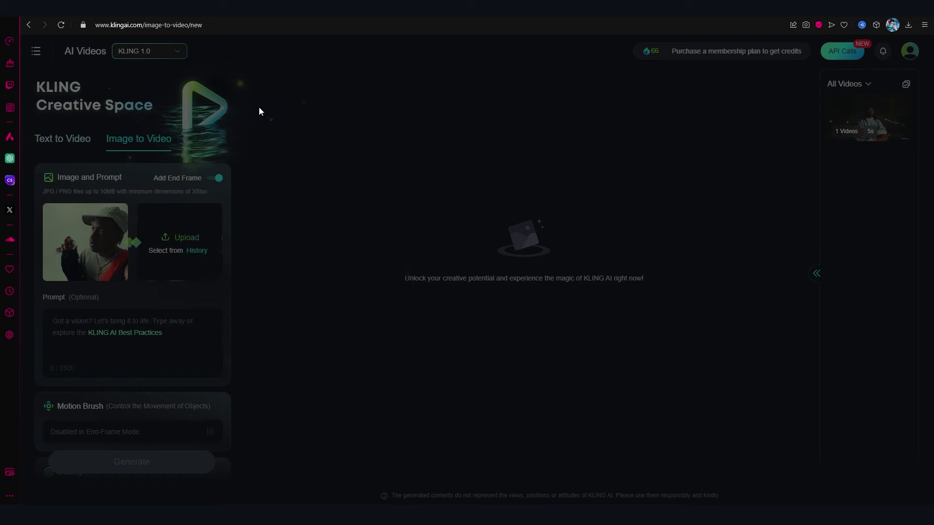
scroll(272, 194, "up", 3)
left_click(297, 125)
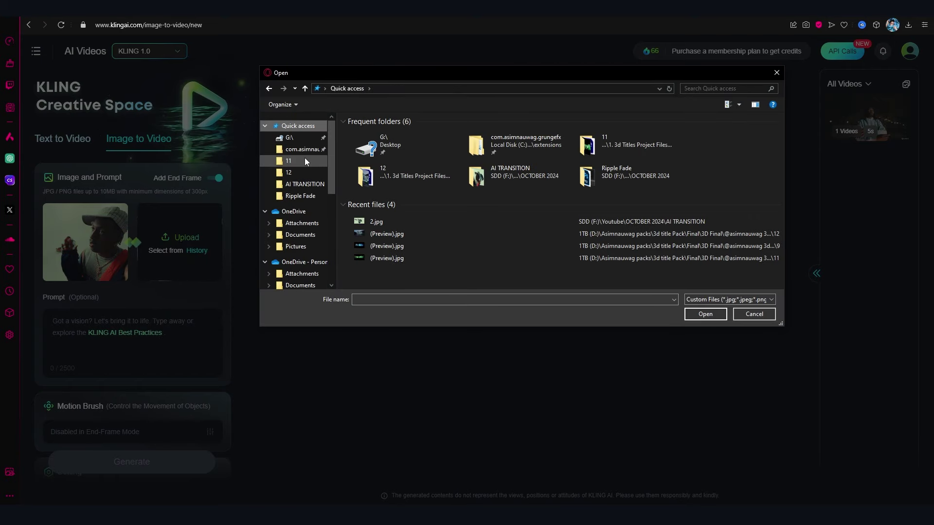
left_click(304, 184)
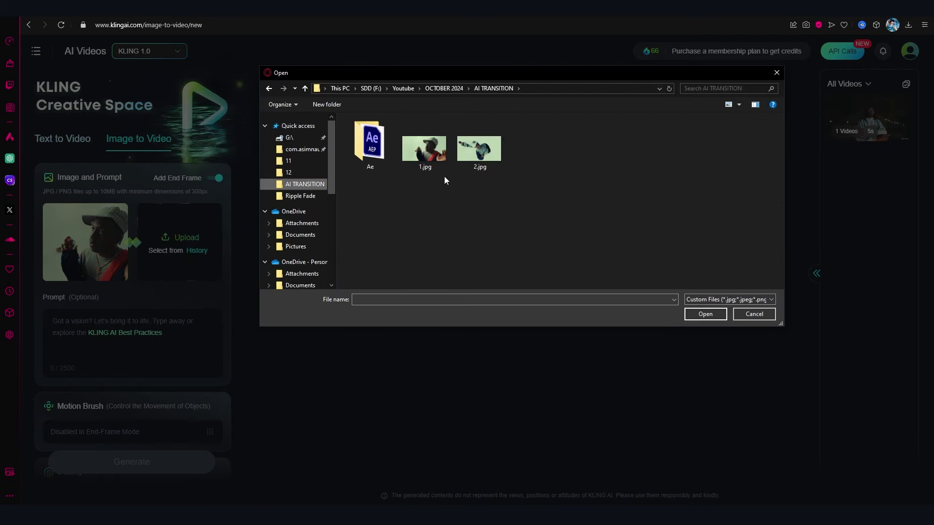
double_click(457, 164)
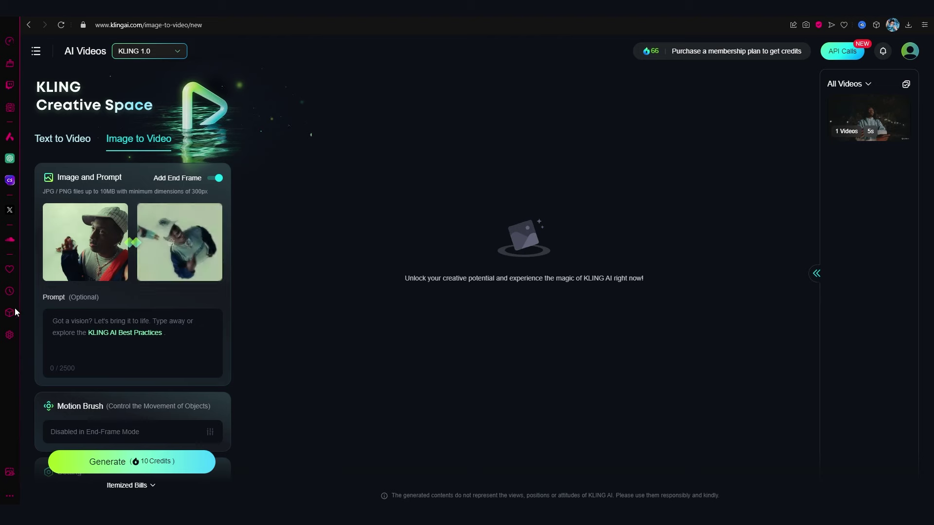
- Set Number of Generations to 2 videos and start generating the transition
scroll(131, 316, "down", 3)
scroll(138, 321, "up", 2)
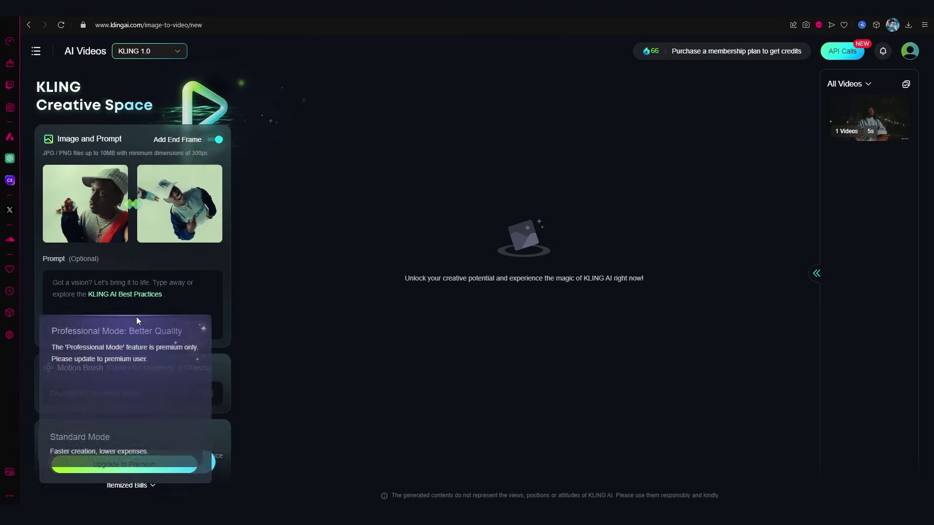
scroll(84, 305, "down", 5)
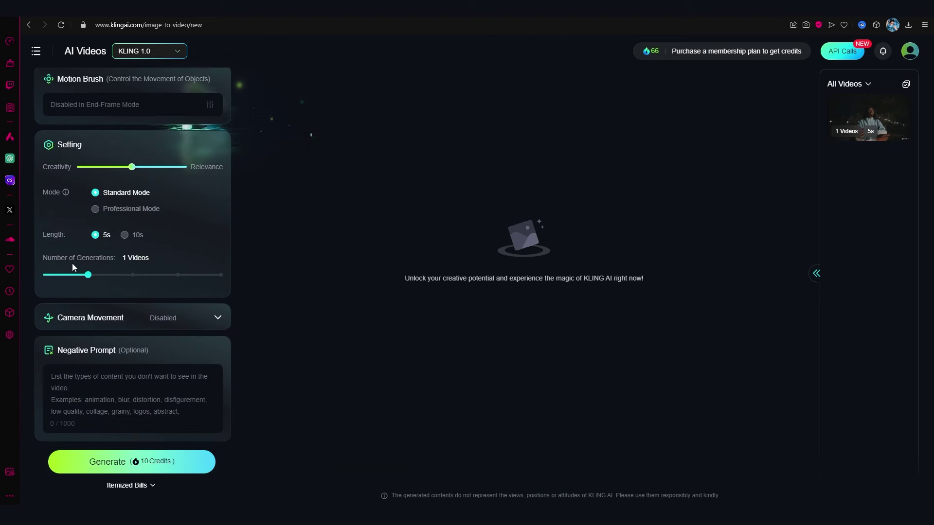
mouse_move(162, 193)
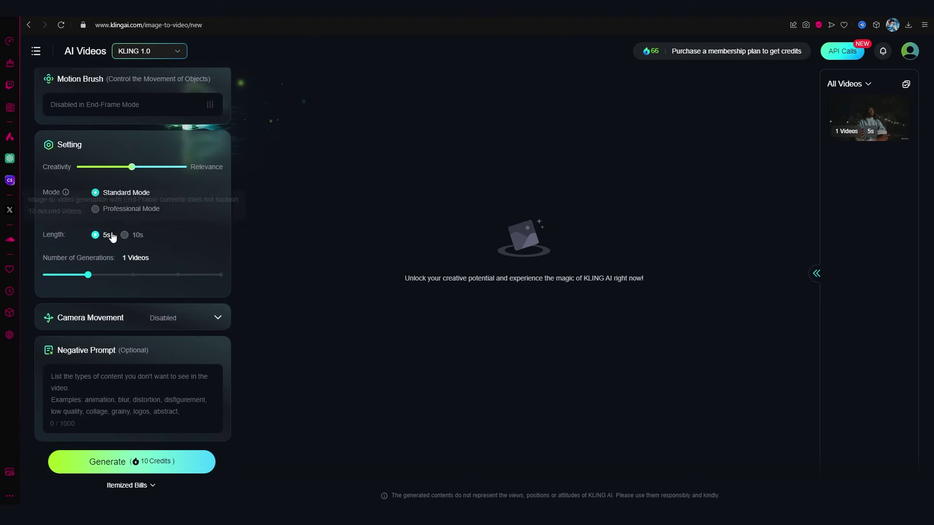
scroll(173, 217, "up", 5)
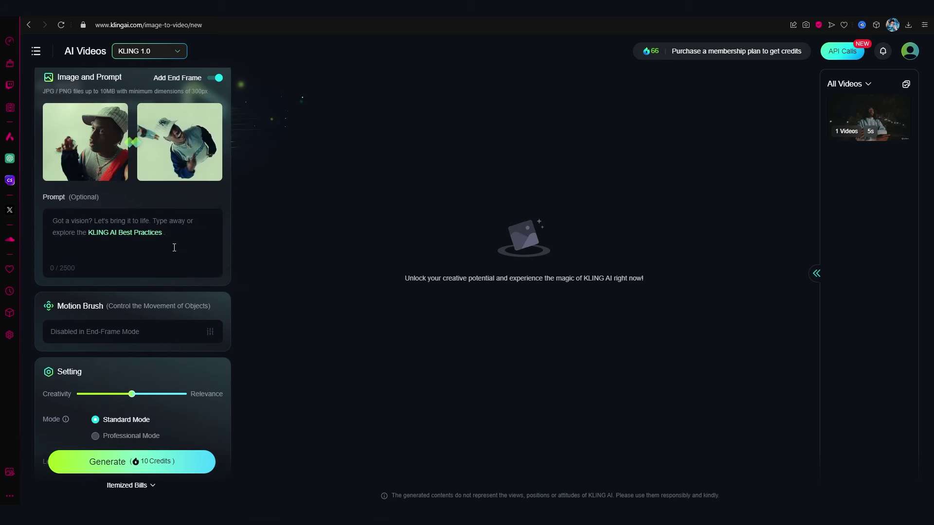
scroll(172, 249, "down", 5)
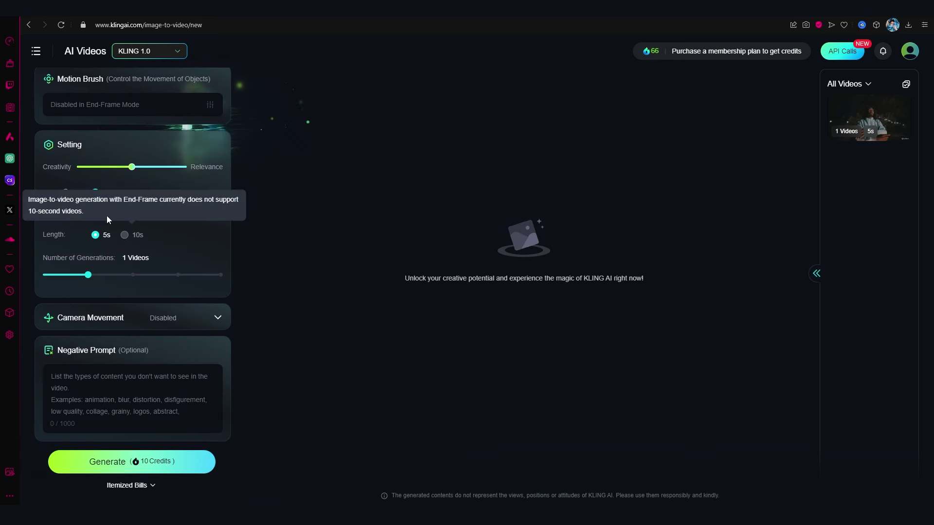
mouse_move(88, 273)
left_click_drag(93, 276, 119, 276)
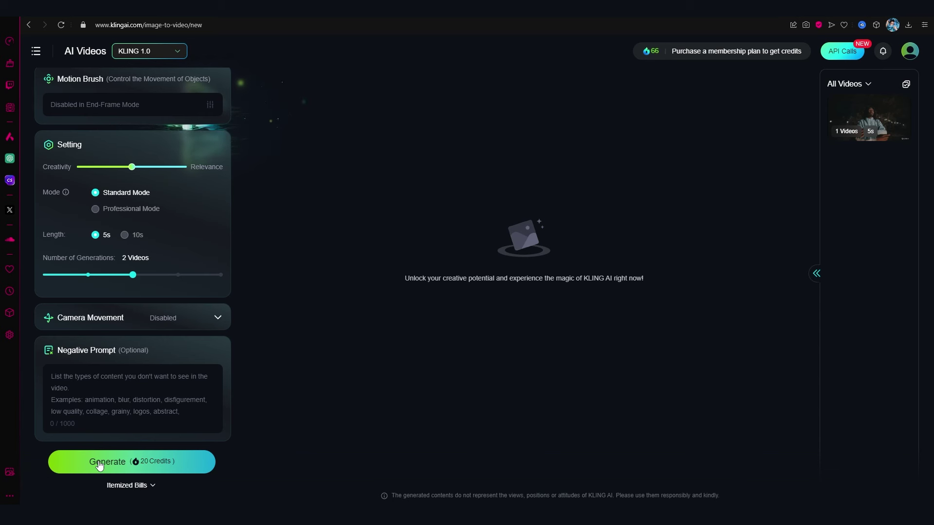
left_click(144, 461)
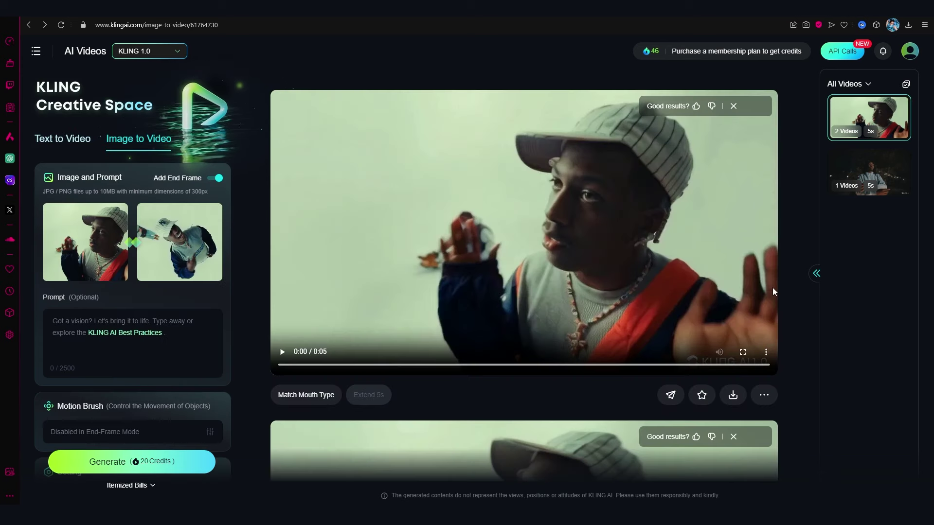
- Play, pause and enlarge the first generated clip, then scrub near the second clip's end
left_click(772, 288)
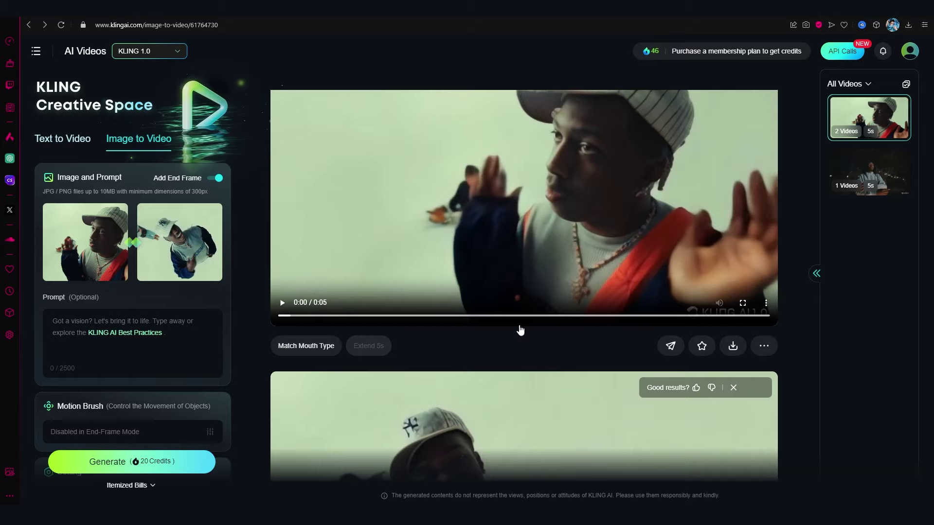
left_click(282, 352)
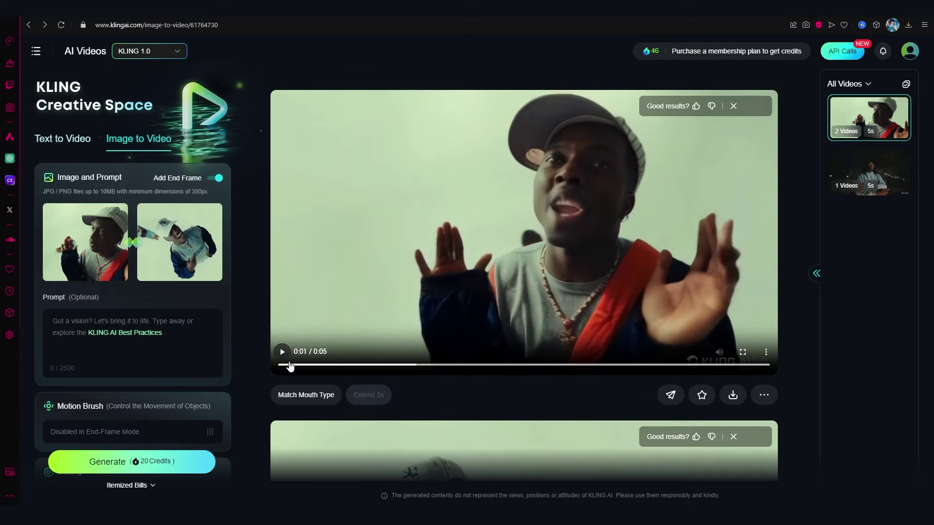
left_click(287, 370)
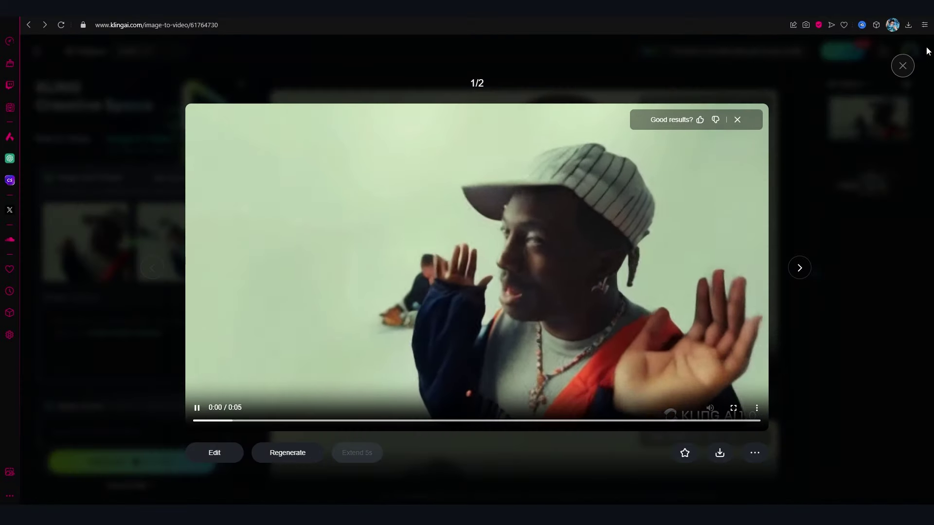
left_click(188, 318)
left_click(280, 351)
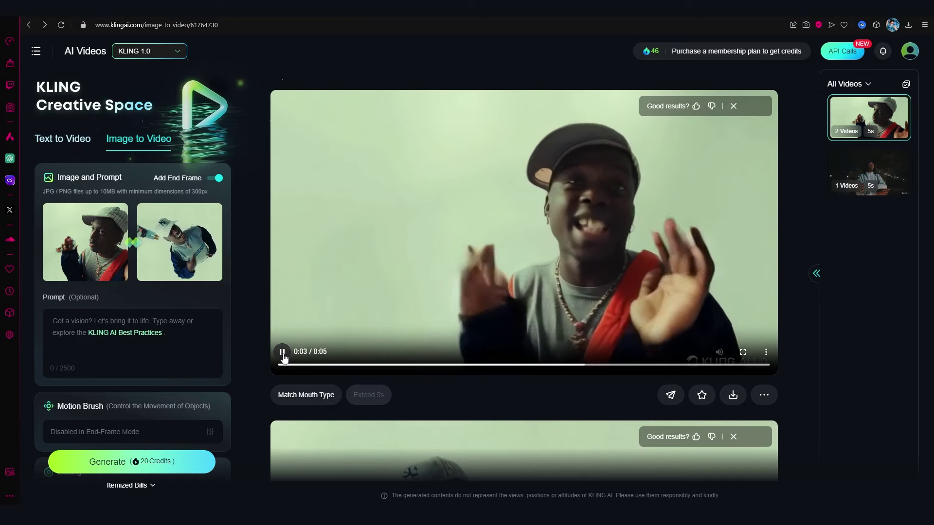
scroll(261, 345, "down", 5)
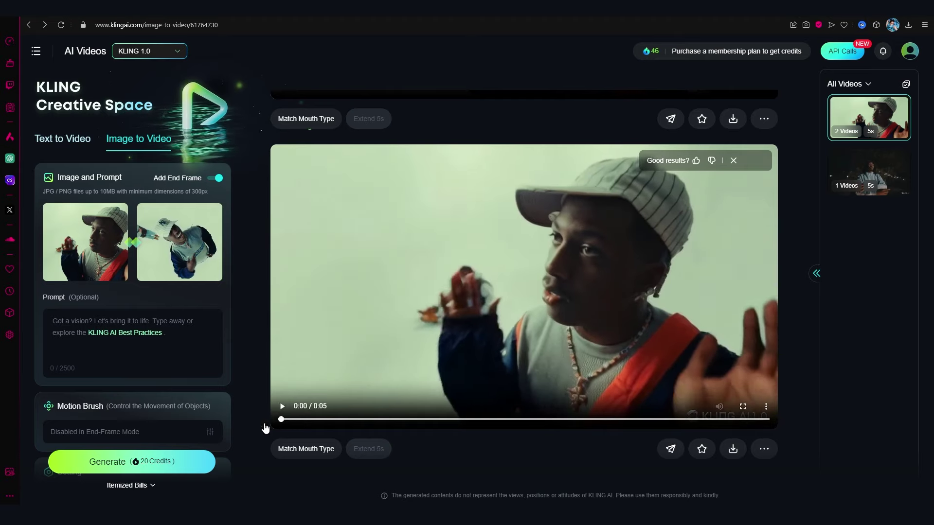
left_click(705, 420)
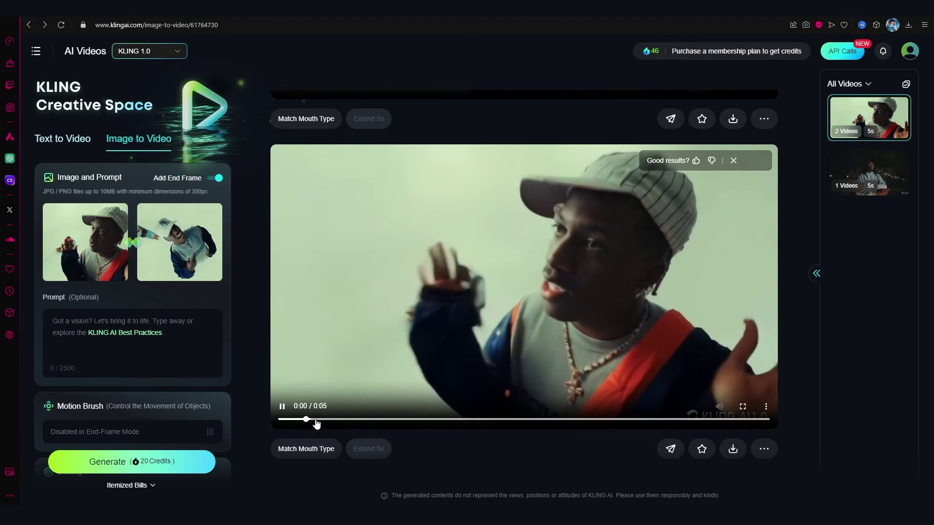
- Download the generated clip with watermark and confirm the save
mouse_move(732, 449)
left_click(700, 402)
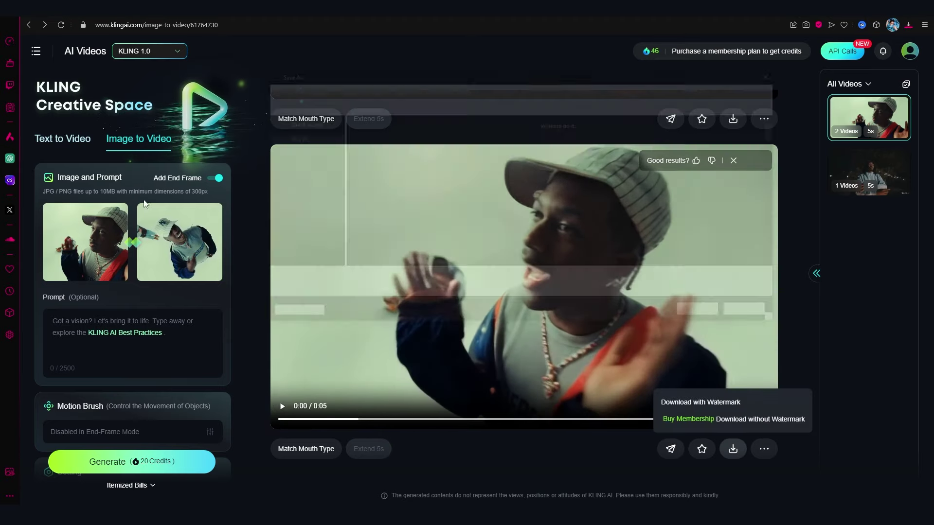
scroll(313, 242, "up", 5)
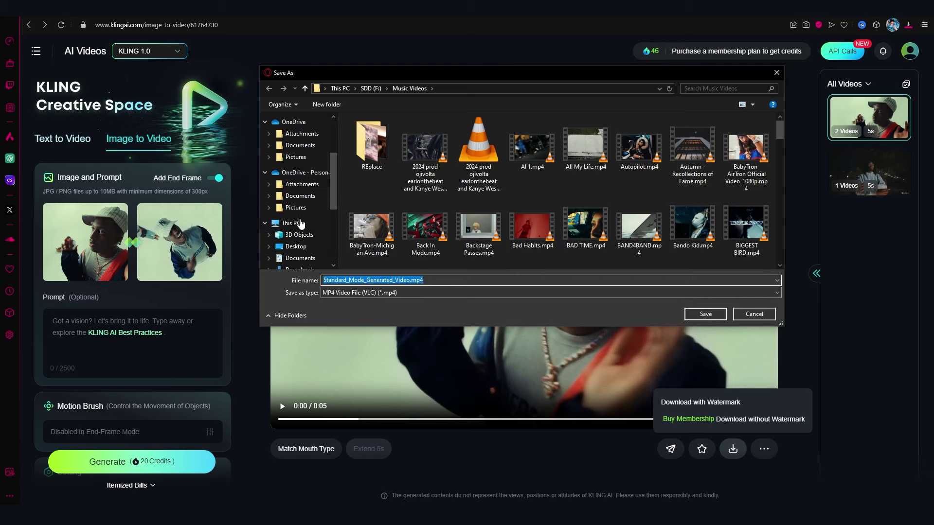
key("Return")
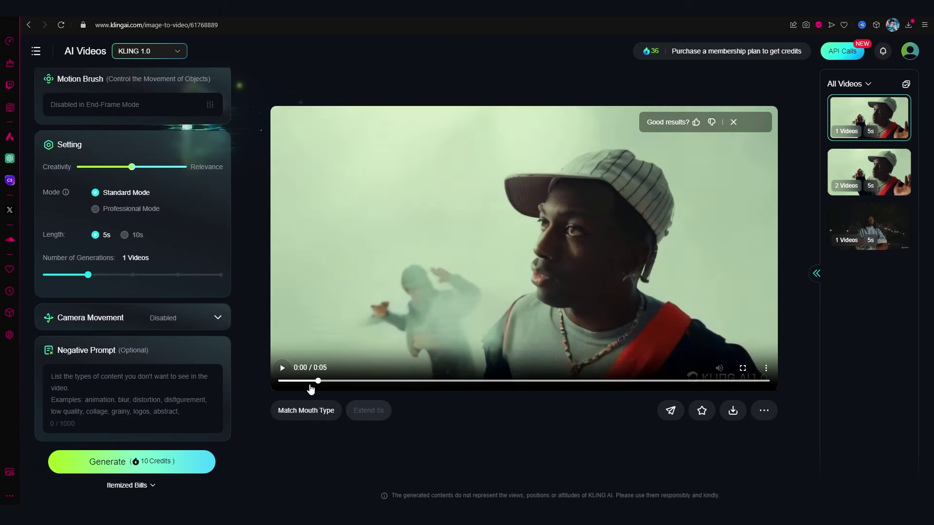
- Play the newer generated clip and download it too
left_click(282, 370)
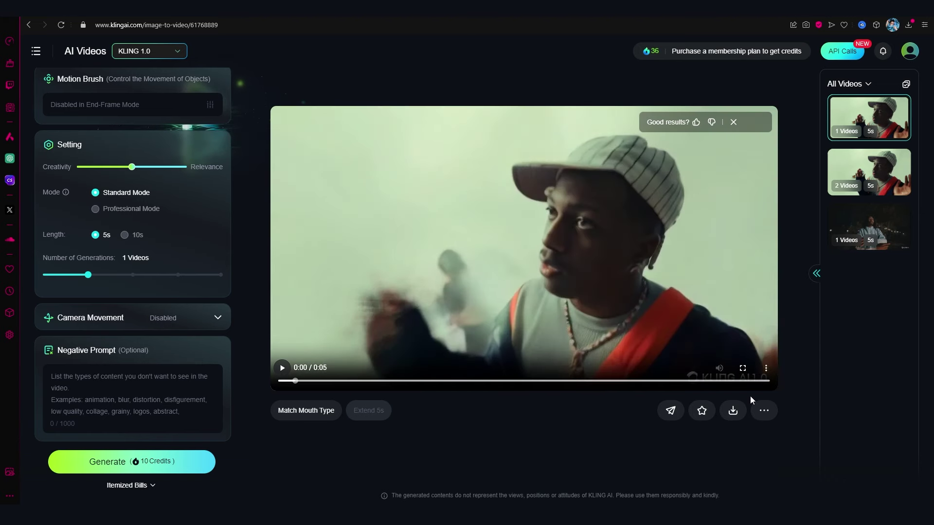
mouse_move(733, 411)
left_click(700, 361)
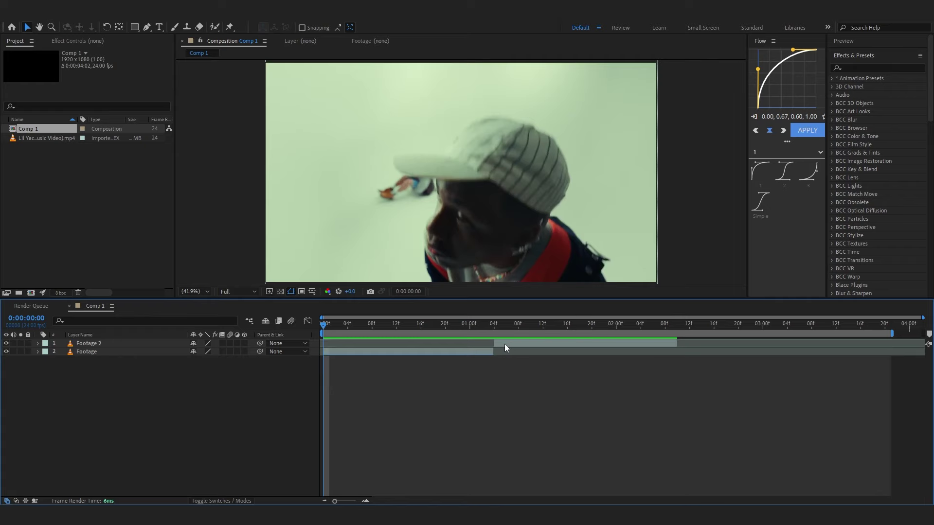
- Move Footage 2 to start near 02:00f and drag the generated mp4 into the timeline
left_click_drag(504, 343, 626, 349)
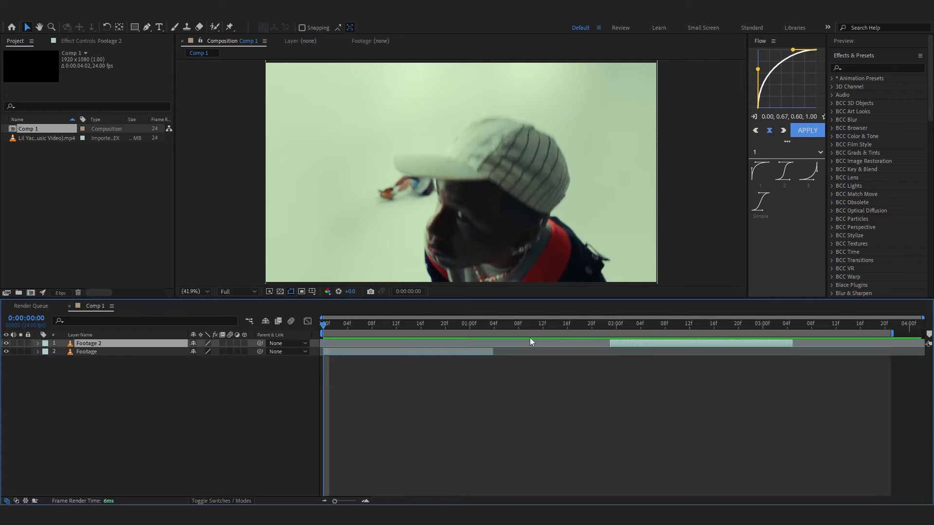
left_click_drag(501, 324, 494, 399)
key("alt+Tab")
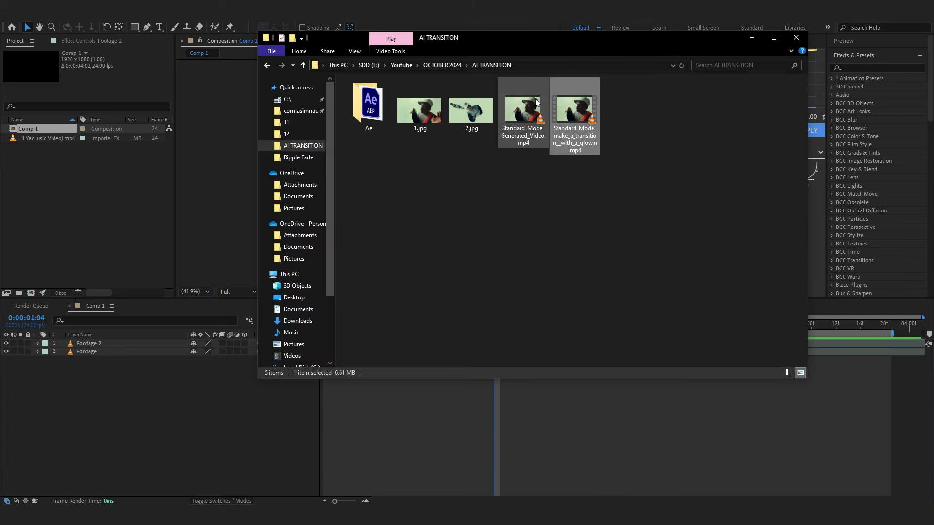
left_click_drag(523, 110, 196, 374)
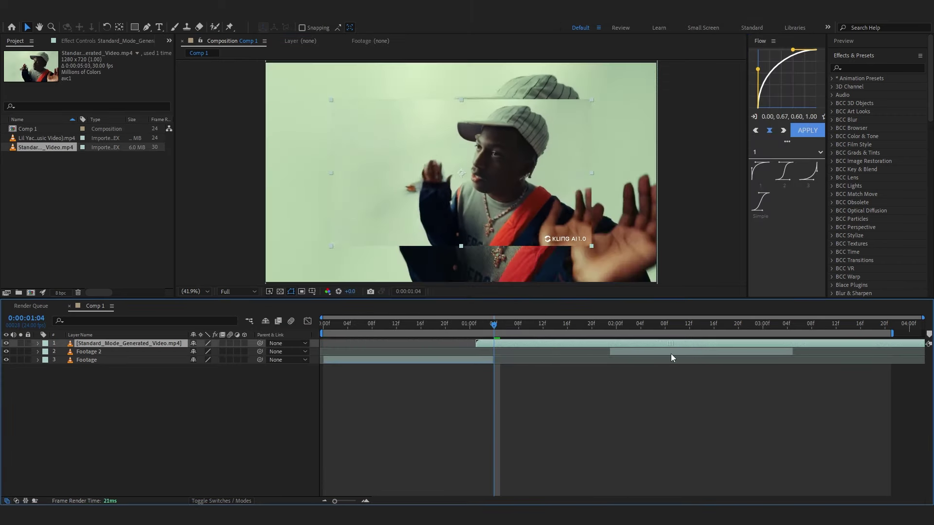
- Start the Kling clip layer at 0:00:01:04 and scale it to 150%
key("bracketleft")
key("s")
mouse_move(205, 351)
left_mouse_down()
mouse_move(233, 356)
mouse_move(228, 368)
mouse_move(213, 352)
left_mouse_up()
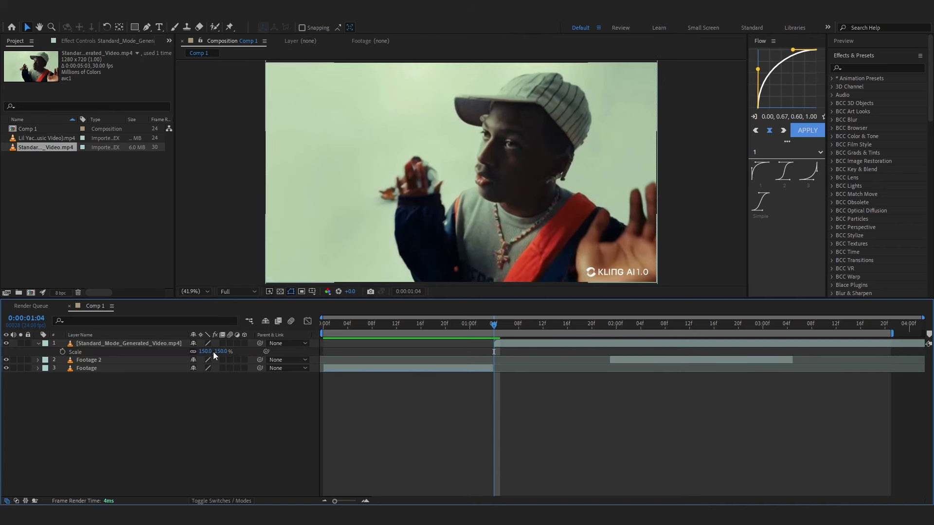
left_click(206, 351)
left_click(215, 413)
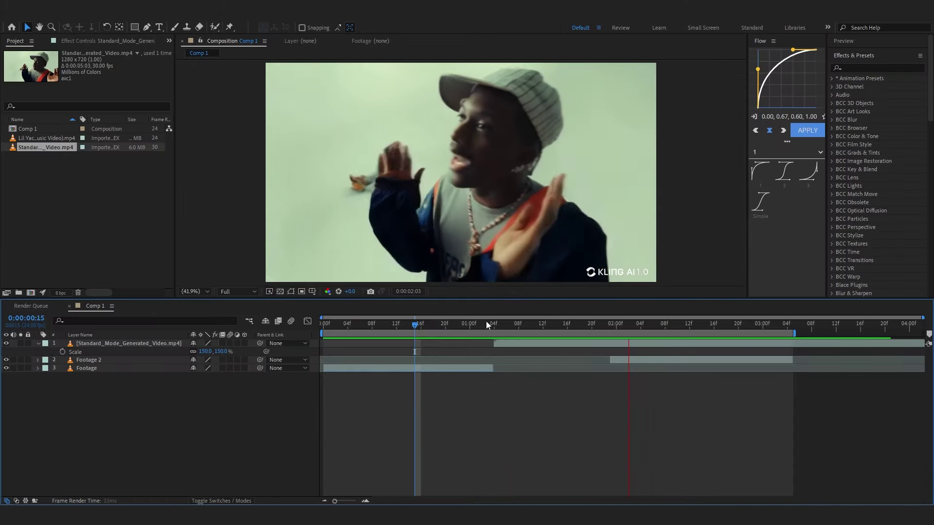
left_click(480, 300)
left_click_drag(488, 325, 518, 367)
left_click(549, 243)
- Time-stretch the Kling clip layer with a lower stretch factor and preview it
right_click(564, 345)
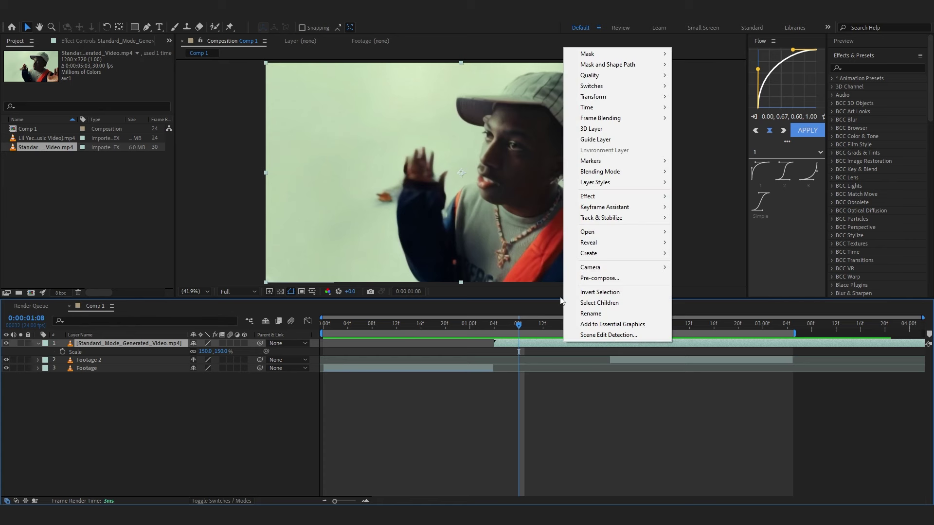
right_click(519, 347)
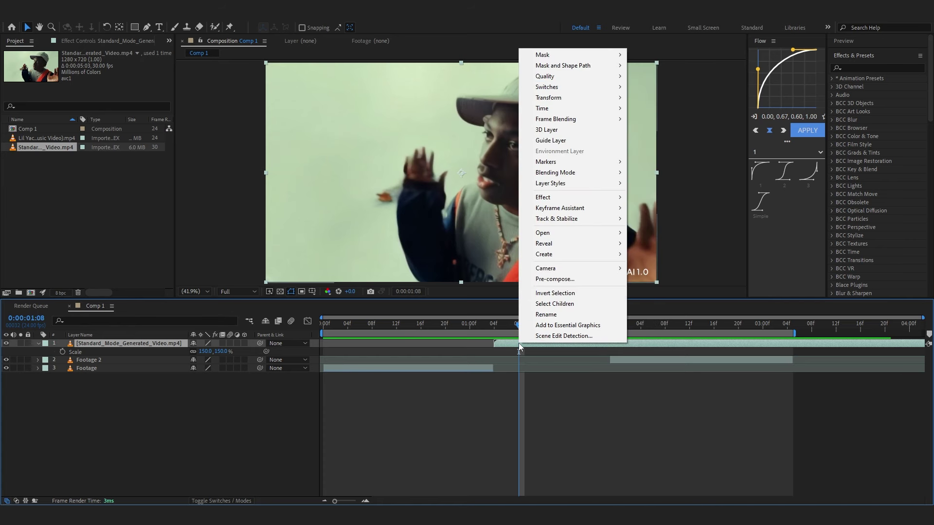
mouse_move(553, 110)
left_click(659, 130)
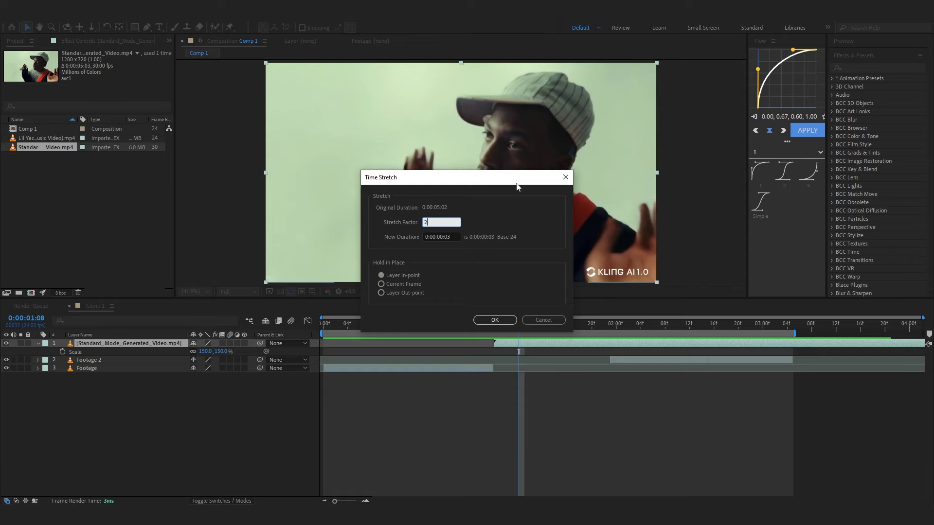
key("Return")
key("space")
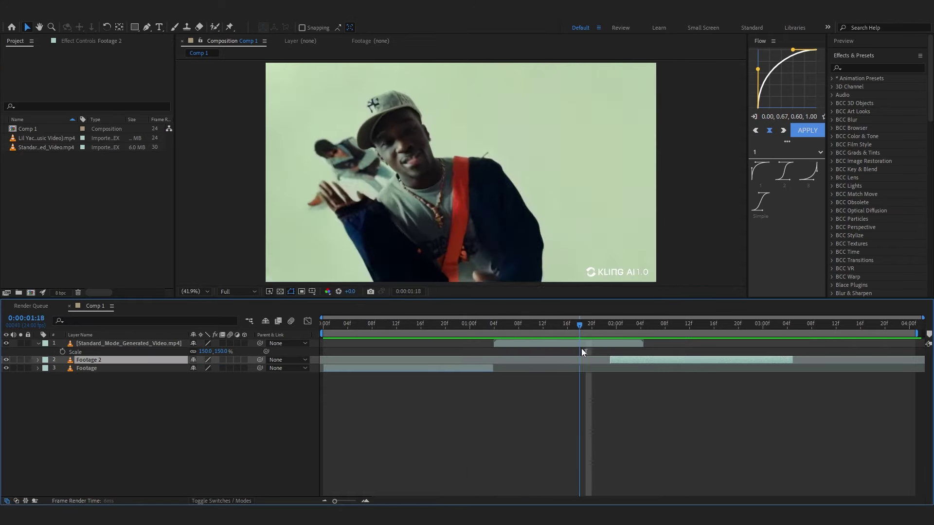
- Move Footage 2 to start at 0:00:02:04, where the shortened clip ends
left_click(612, 360)
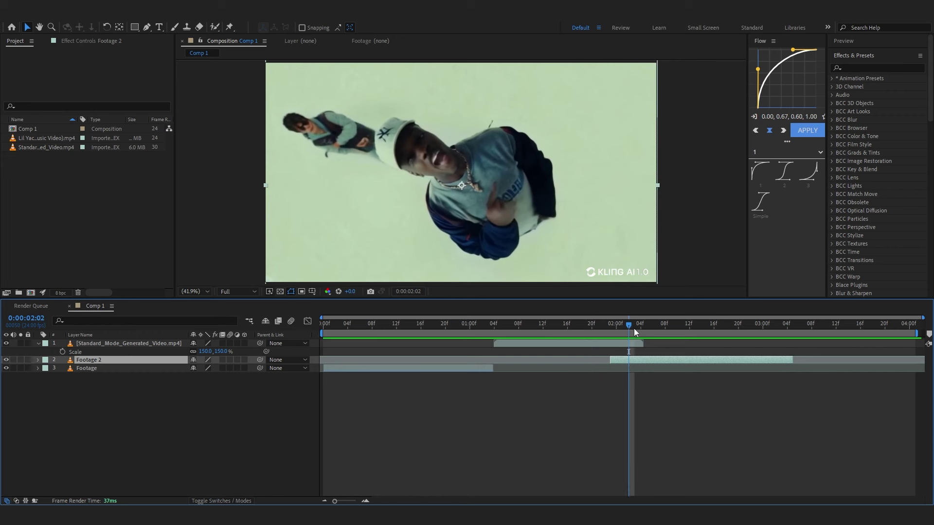
left_click_drag(637, 363, 669, 360)
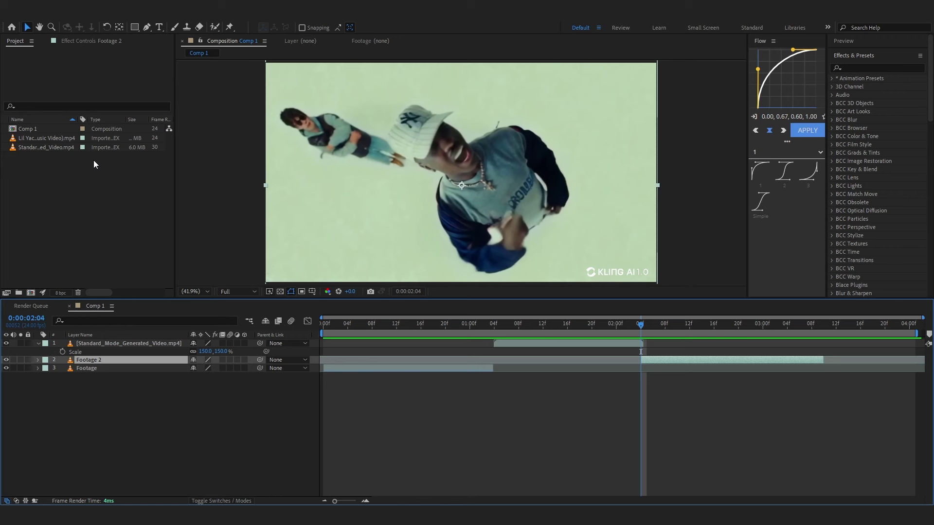
left_click(56, 147)
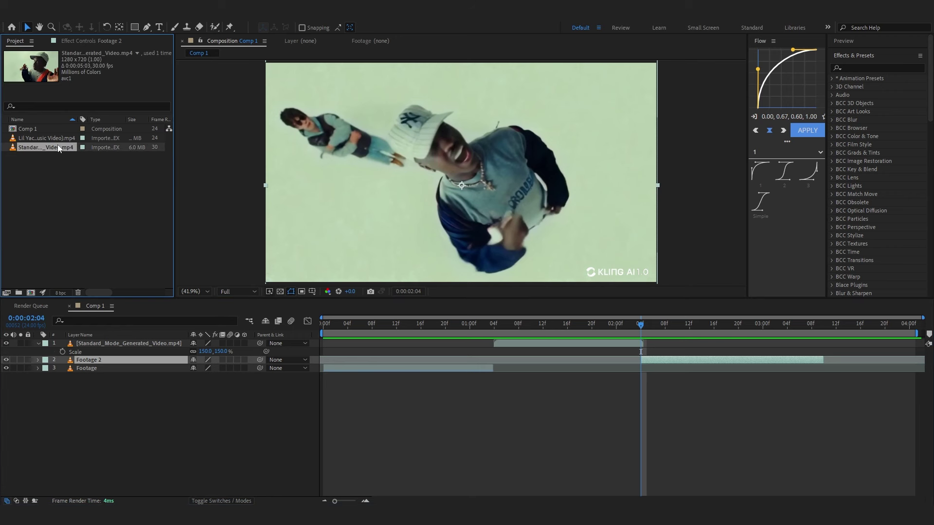
- Interpret the Kling footage item to conform to 24 fps
right_click(33, 148)
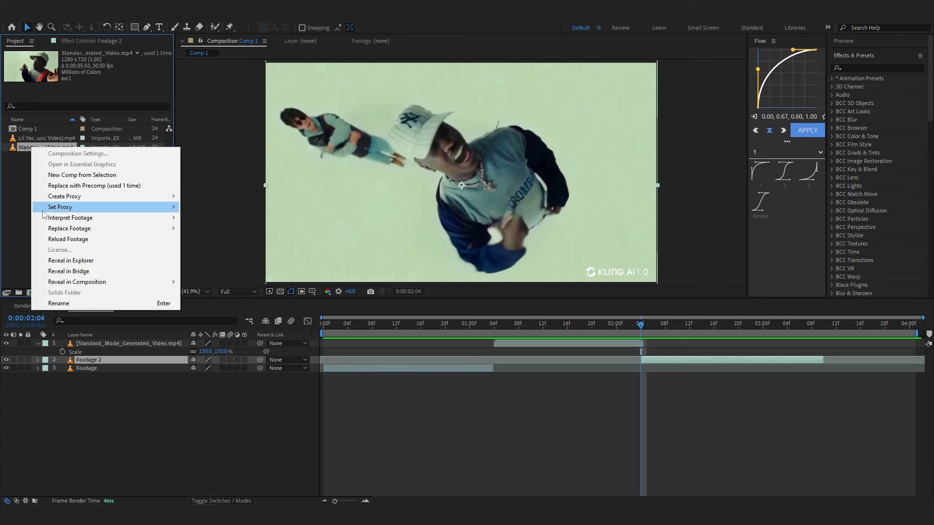
mouse_move(135, 220)
left_click(200, 218)
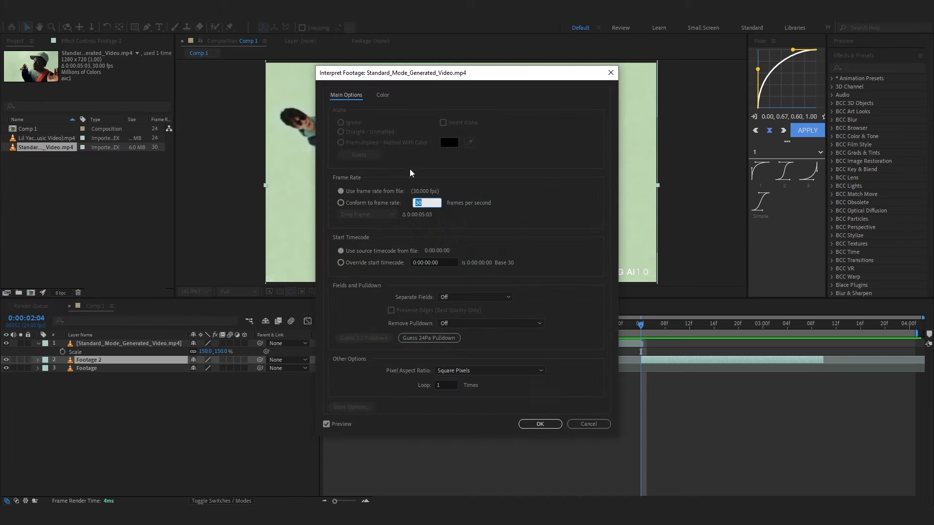
type("2:04")
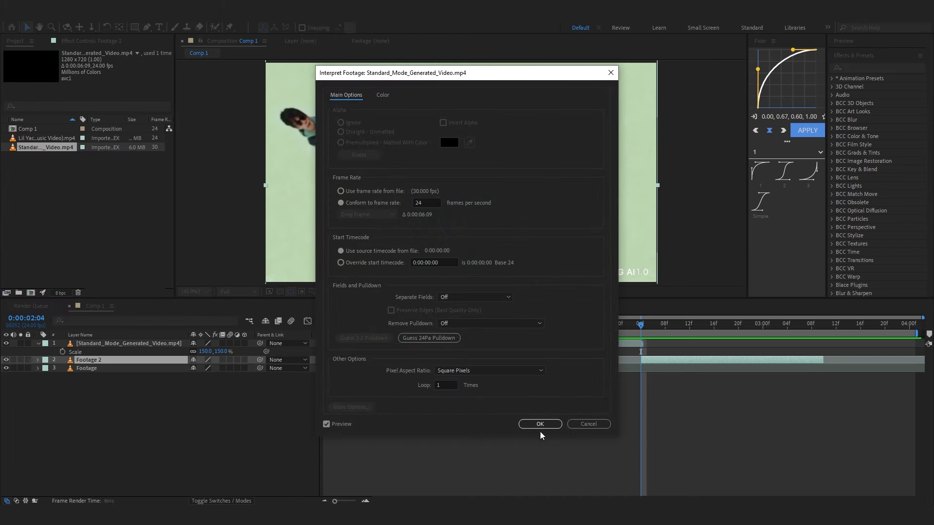
left_click(539, 423)
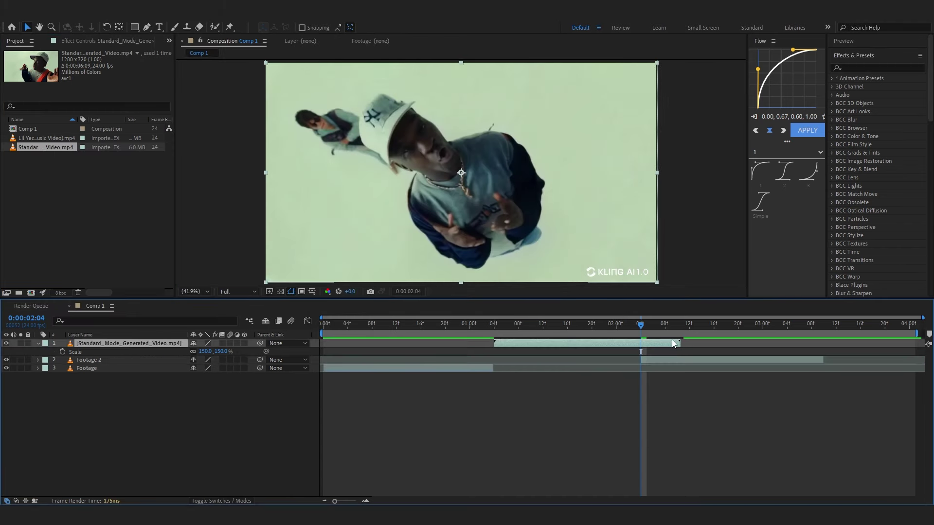
- Shift Footage 2 to start at 02:10 and rewind to review the transition
left_click_drag(647, 325, 677, 325)
left_click(699, 361)
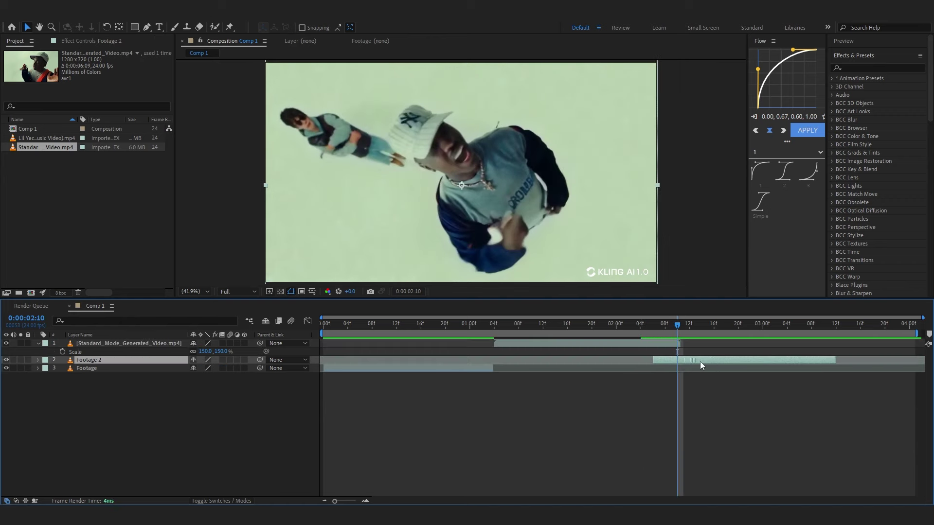
left_click_drag(700, 361, 716, 366)
left_click(470, 325)
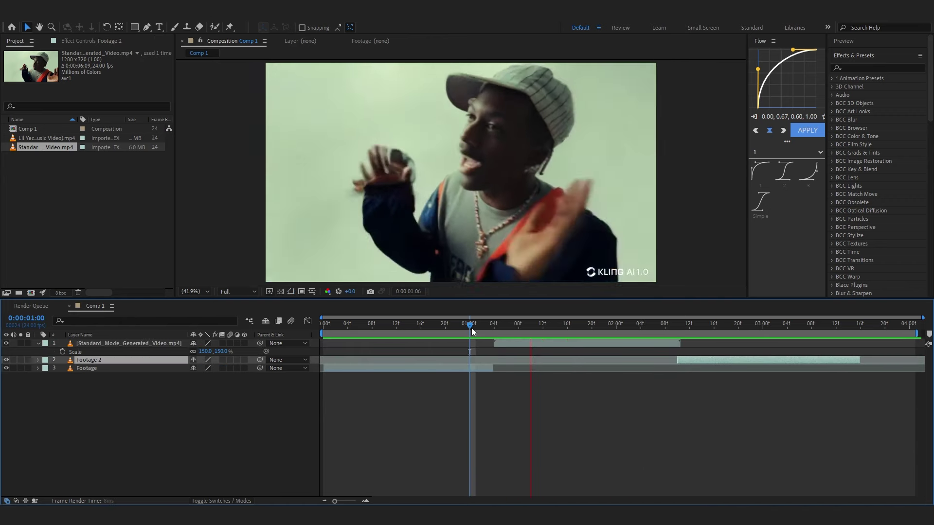
key("Home")
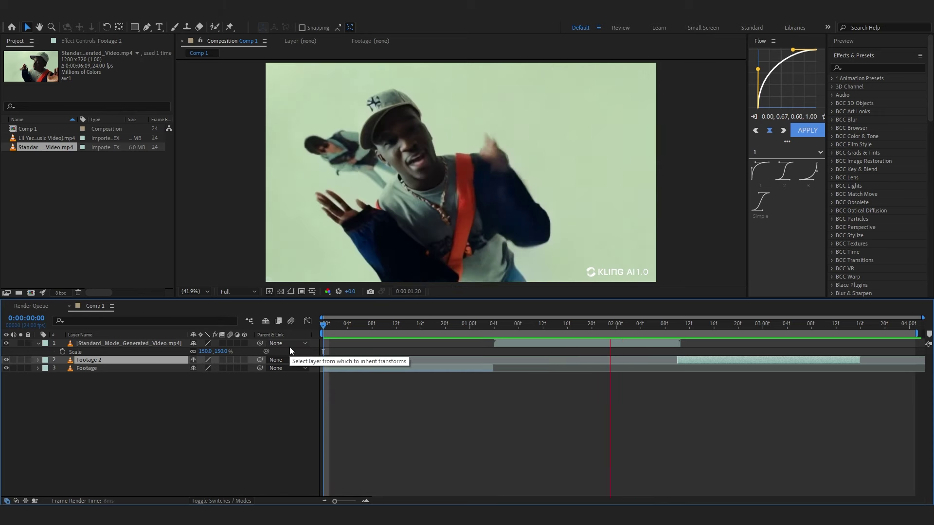
- Stop the preview and pre-compose the three selected clips into Pre-comp 1
key("space")
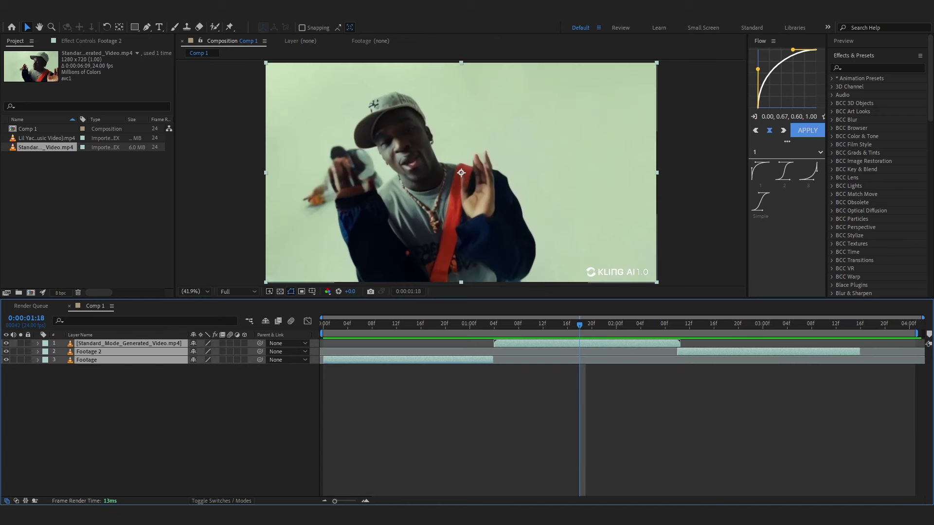
right_click(511, 346)
left_click(542, 277)
key("Return")
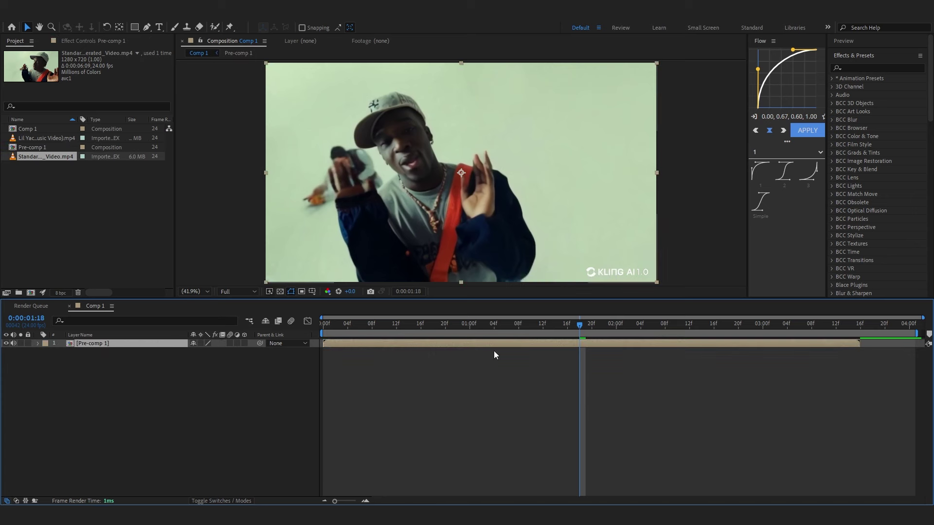
- Scale Pre-comp 1 up to 110%, preview it, and open it for editing
left_click_drag(207, 351, 211, 358)
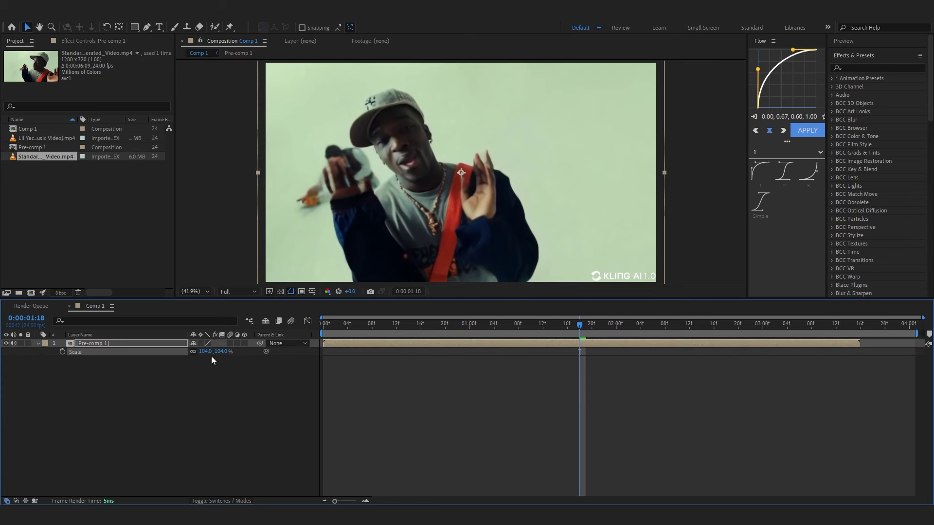
key("space")
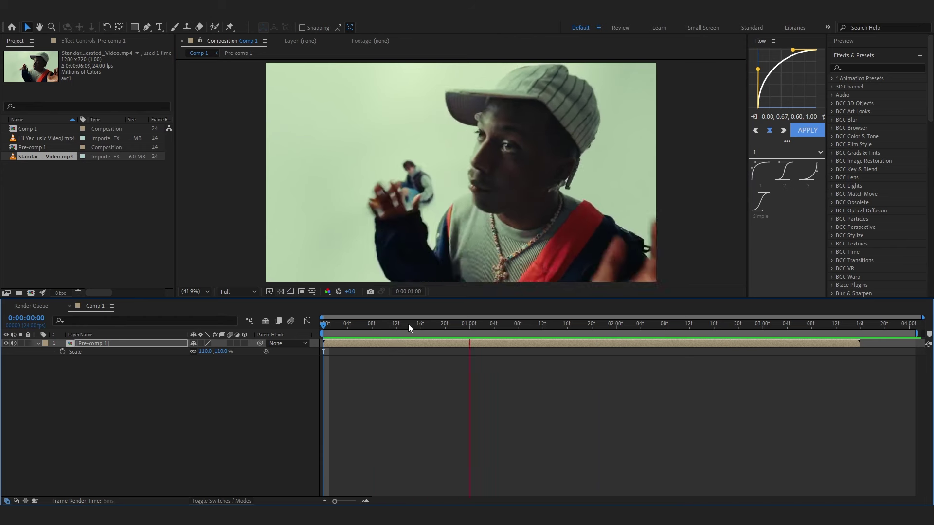
double_click(679, 342)
- Add a new adjustment layer to Pre-comp 1
right_click(522, 333)
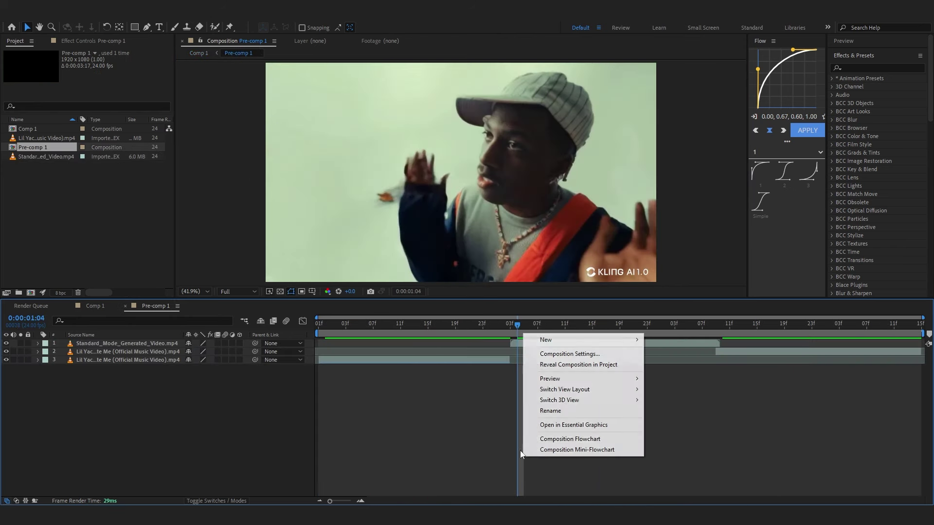
mouse_move(583, 339)
left_click(671, 418)
- Apply Exposure and keyframe a 0.25 flash back to 0.00 at the first cut
left_click(509, 324)
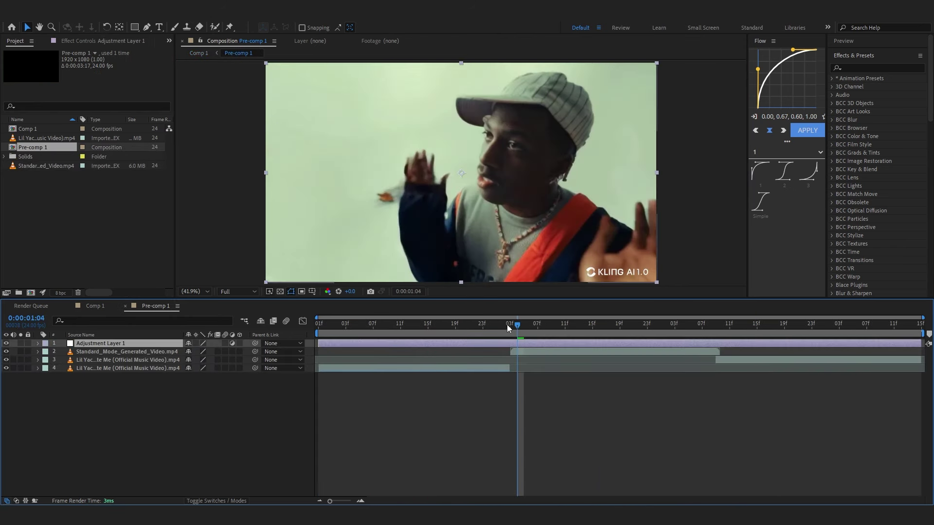
key("ctrl+space")
left_click(405, 163)
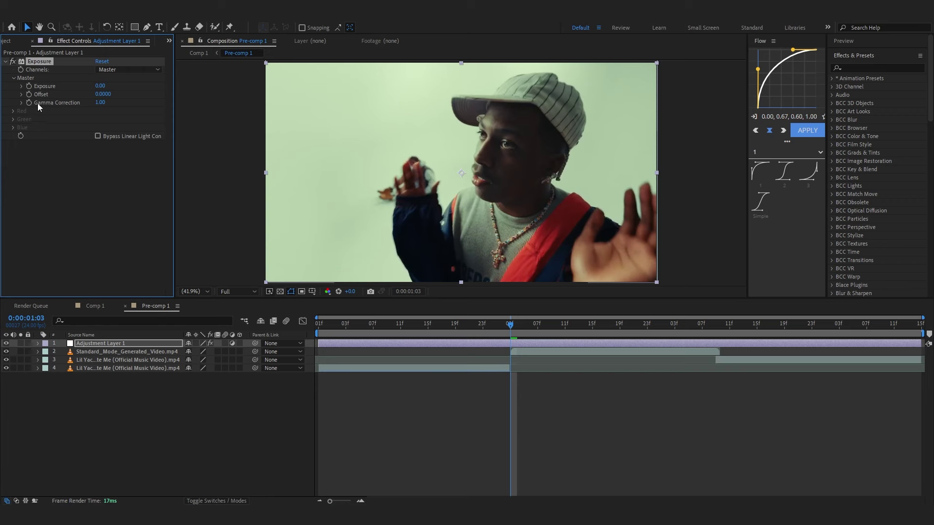
key("u")
left_click_drag(191, 359, 218, 352)
key("Page_Down")
key("Page_Down")
key("Page_Down")
- Copy the Exposure flash keyframes and paste them at the second cut
left_click_drag(569, 363, 488, 356)
key("ctrl+c")
left_click(710, 325)
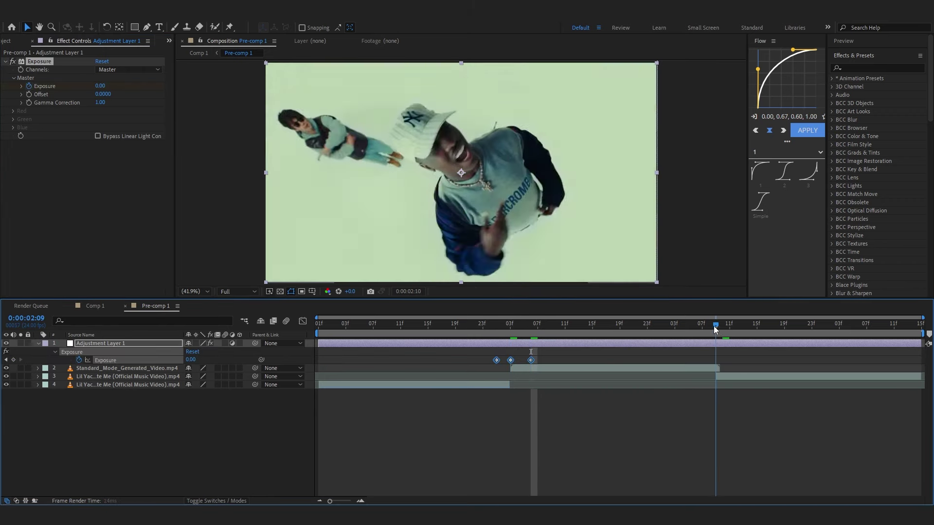
key("ctrl+v")
- Preview the exposure flashes, then select the Kling clip layer at 01:10
left_click(491, 327)
key("space")
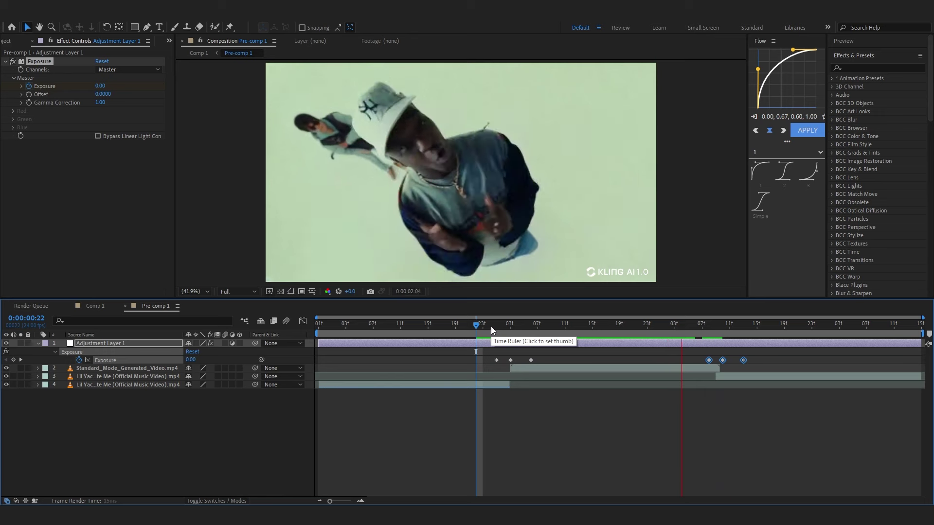
left_click(541, 329)
left_click(557, 329)
left_click(559, 368)
- Apply RSMB motion blur to the Kling clip layer and preview the transition
key("ctrl+space")
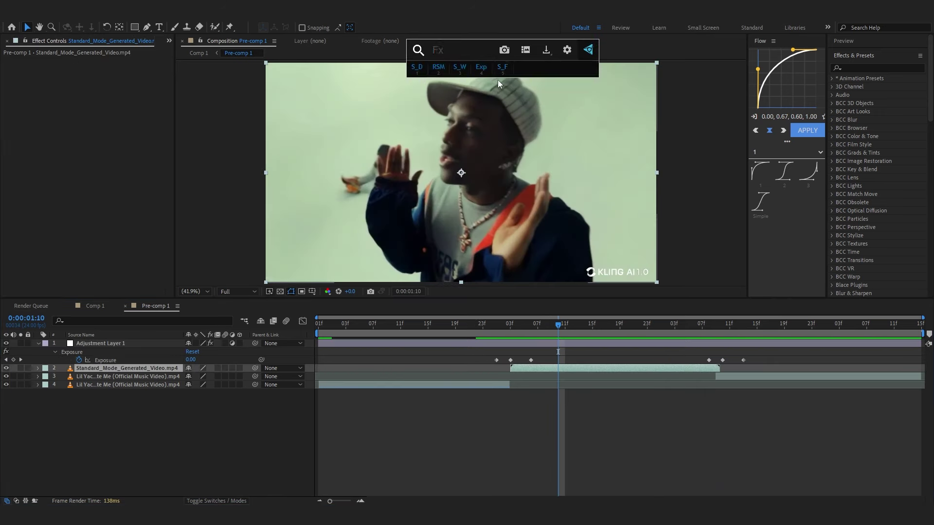
type("rsmb")
left_click(474, 106)
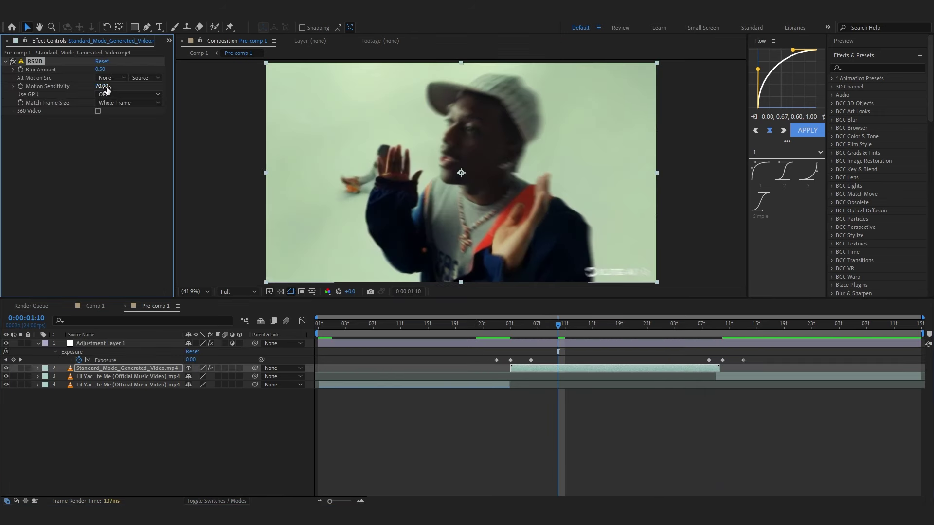
key("space")
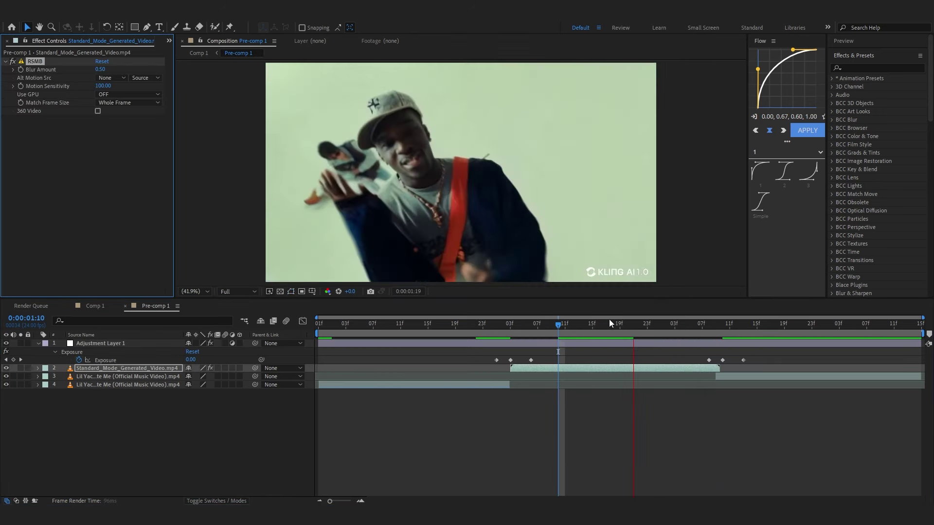